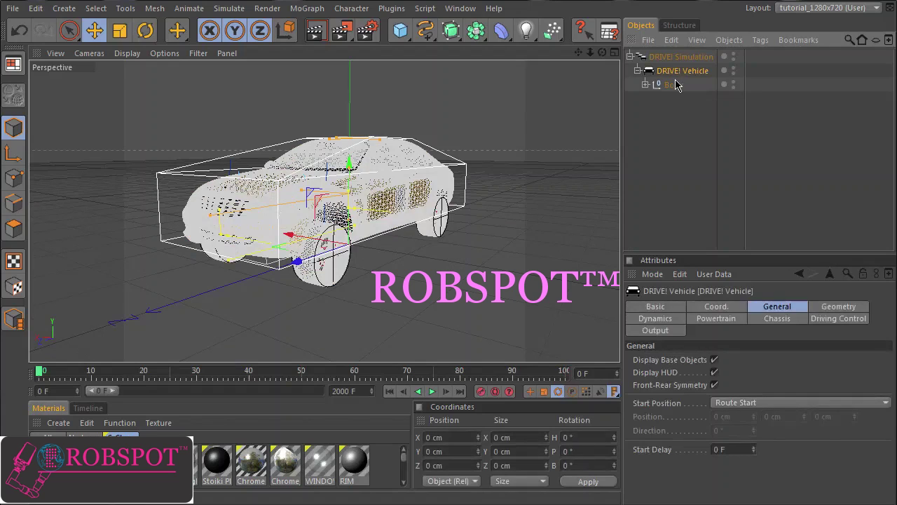
# Add a CRASHBOX tag to the DRIVE! Vehicle object
pyautogui.rightClick(675, 71)
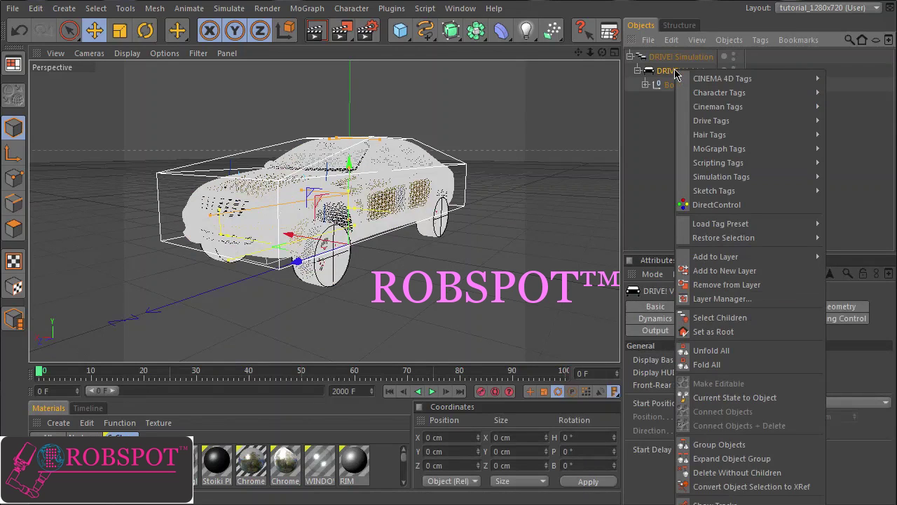
pyautogui.moveTo(720, 79)
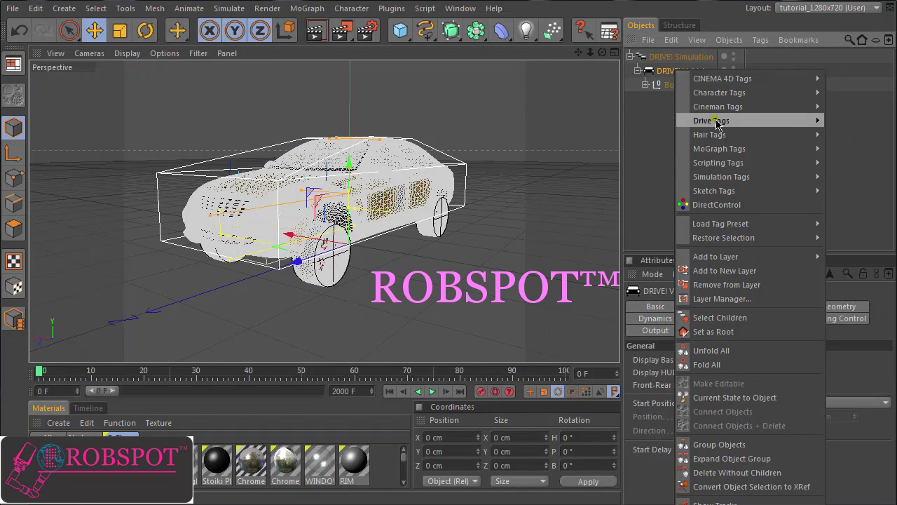
pyautogui.moveTo(720, 121)
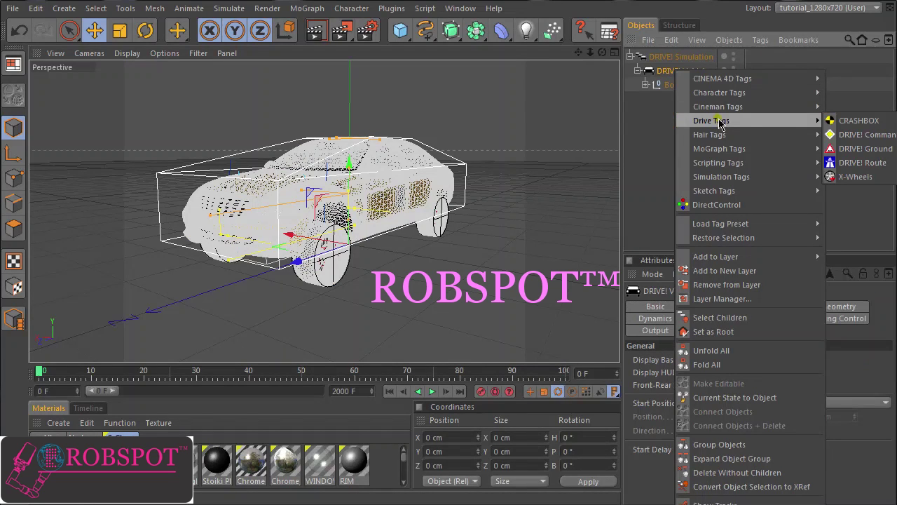
pyautogui.click(874, 124)
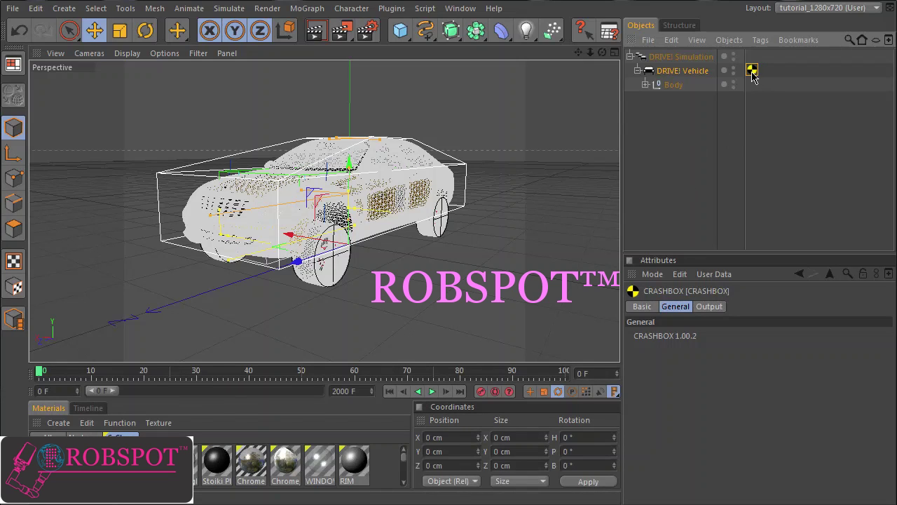
# Create a collision detection shape for the DRIVE! Vehicle and show the car in the enlarged Top view
pyautogui.click(672, 72)
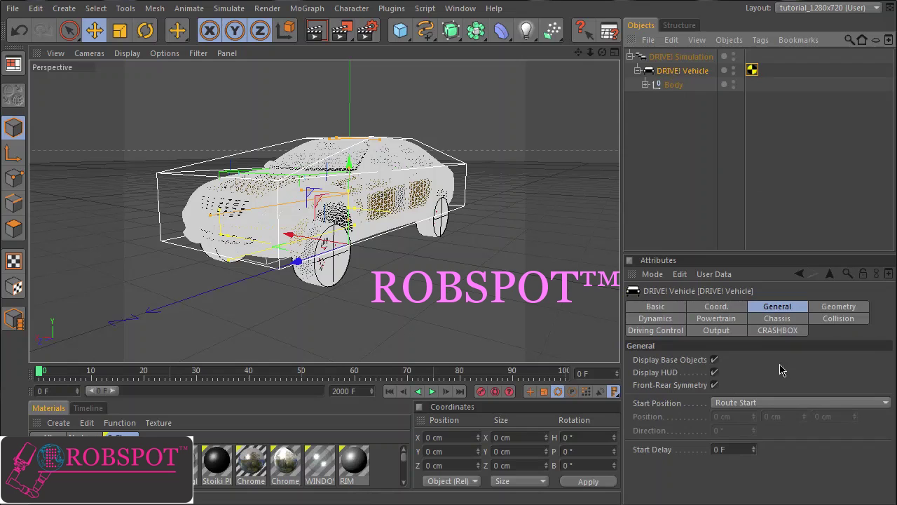
pyautogui.click(840, 321)
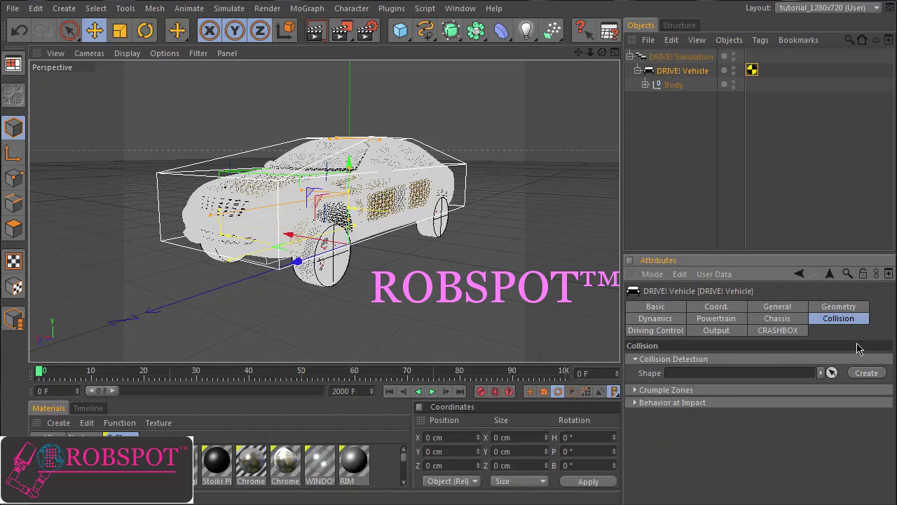
pyautogui.moveTo(733, 254); pyautogui.dragTo(733, 234)
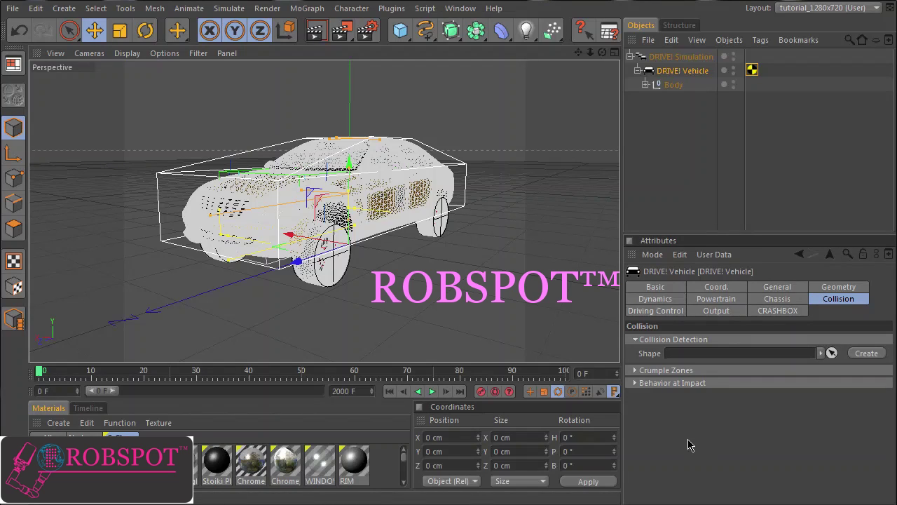
pyautogui.click(614, 55)
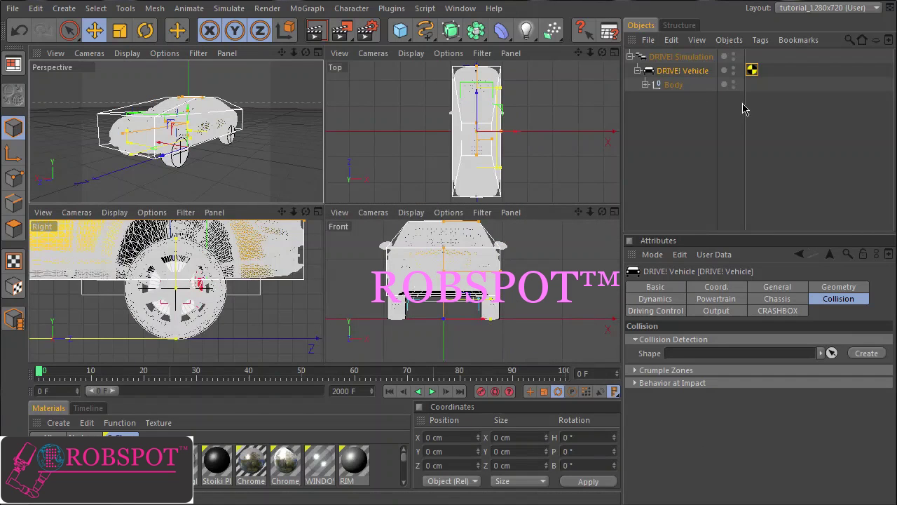
pyautogui.click(615, 54)
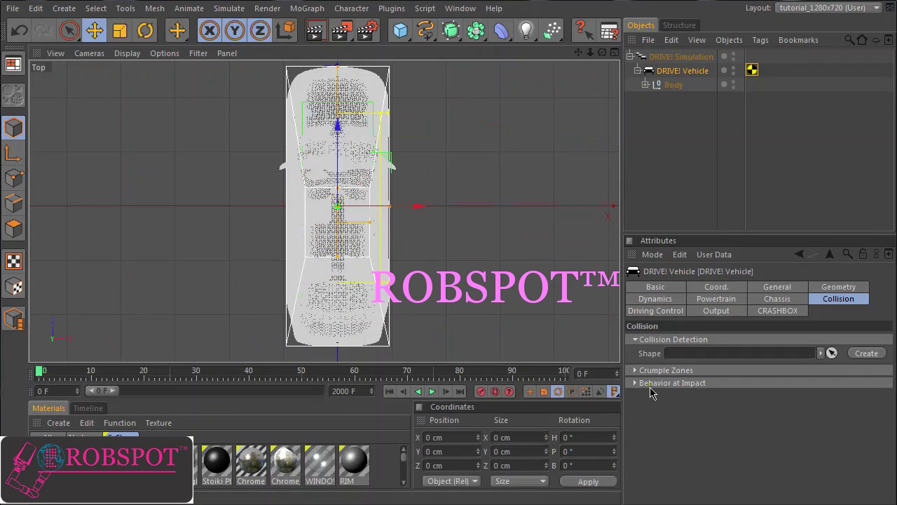
pyautogui.click(868, 354)
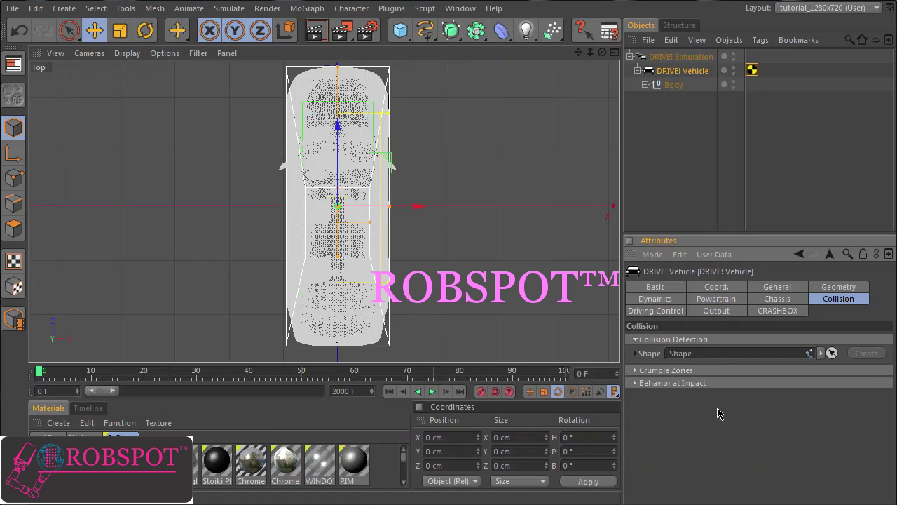
# Force the collision Shape visible in the viewport, inspect it with the vehicle temporarily hidden, and hide only the body group
pyautogui.click(646, 85)
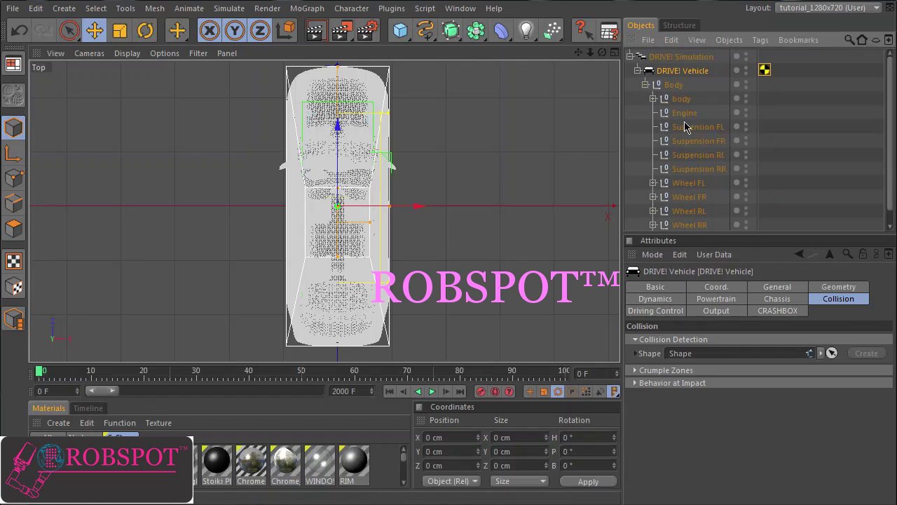
pyautogui.click(747, 71)
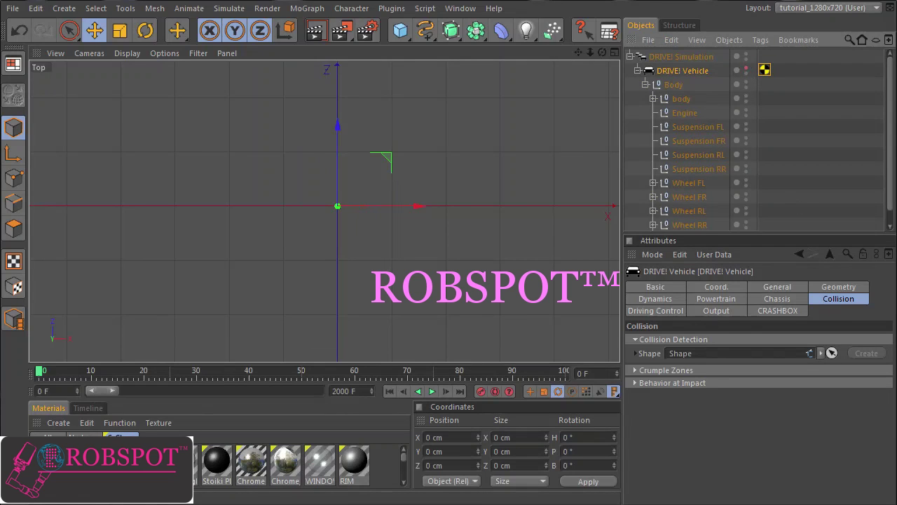
pyautogui.scroll(-1, 889, 207)
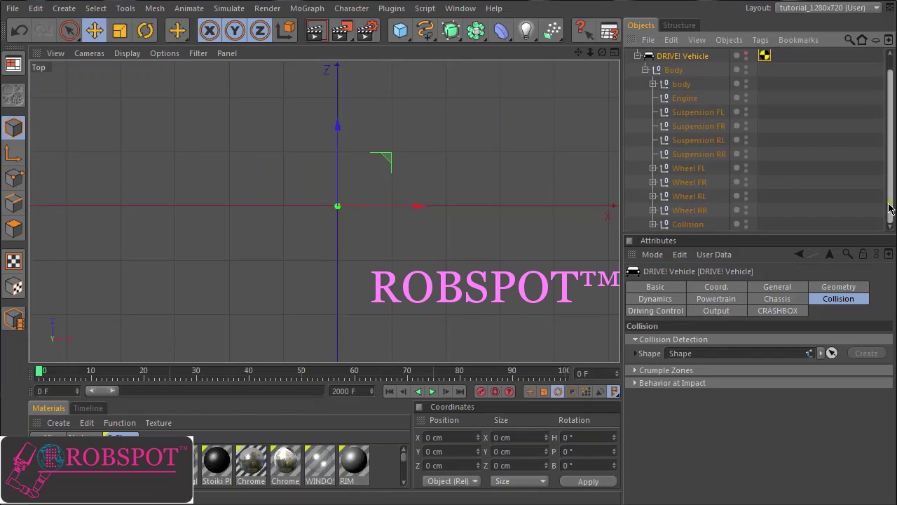
pyautogui.click(653, 226)
pyautogui.moveTo(716, 235); pyautogui.dragTo(719, 314)
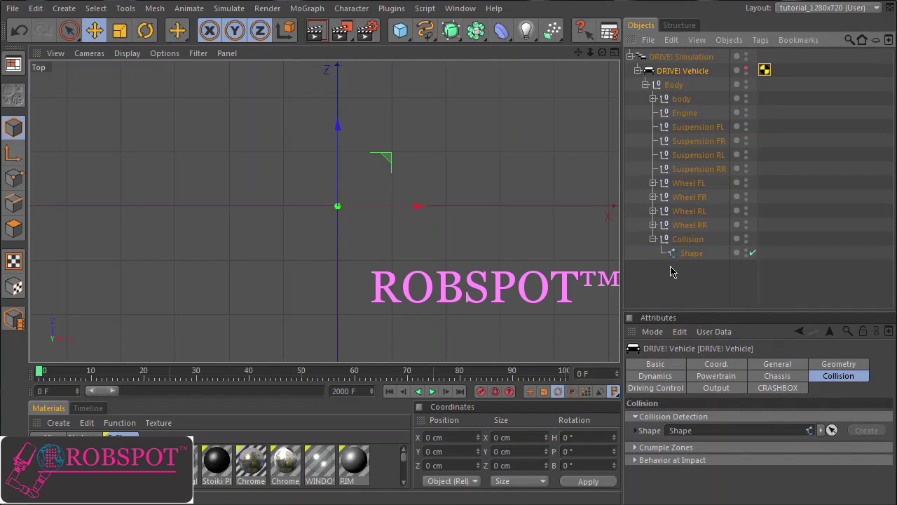
pyautogui.click(750, 253)
pyautogui.click(749, 253)
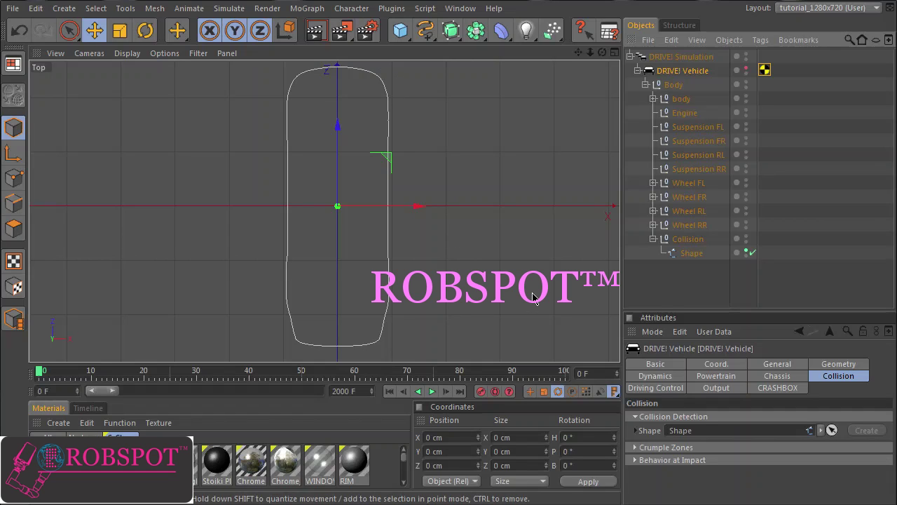
pyautogui.click(746, 70)
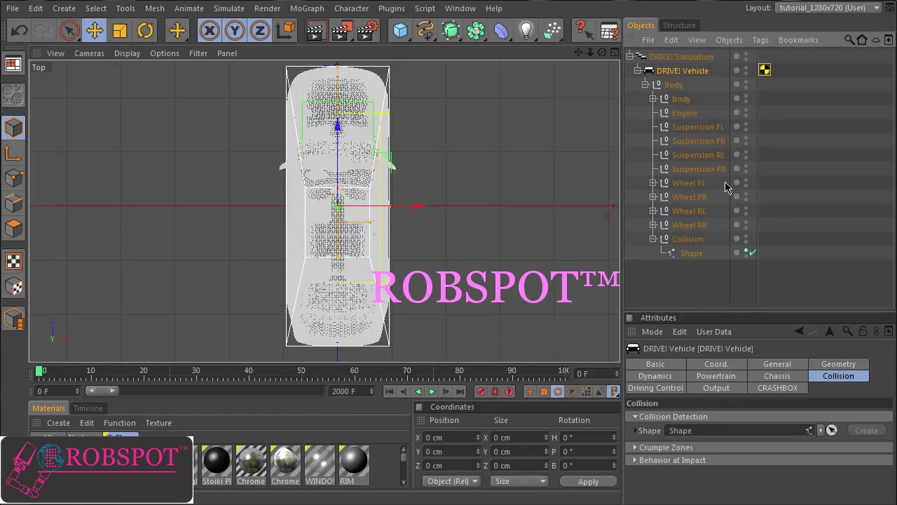
pyautogui.click(746, 98)
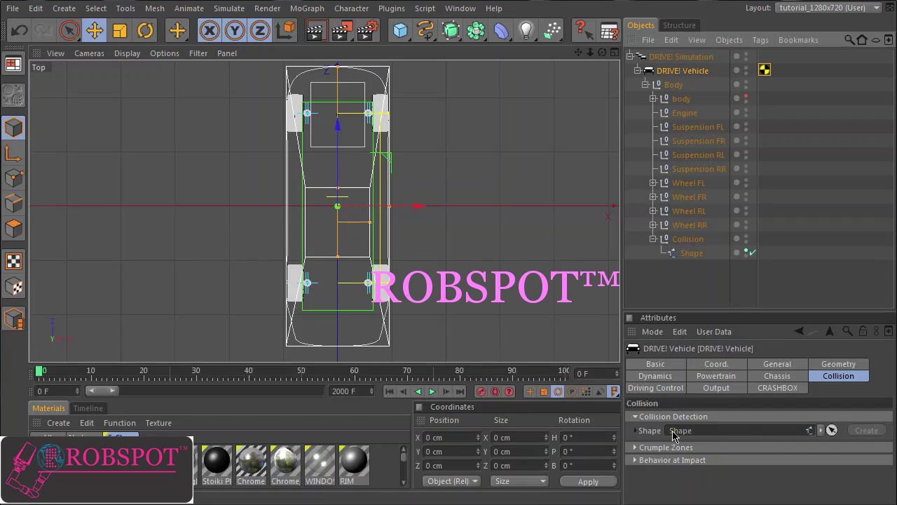
# In the vehicle's Crumple Zones settings, set the front maximum deformation to 80 cm
pyautogui.click(636, 417)
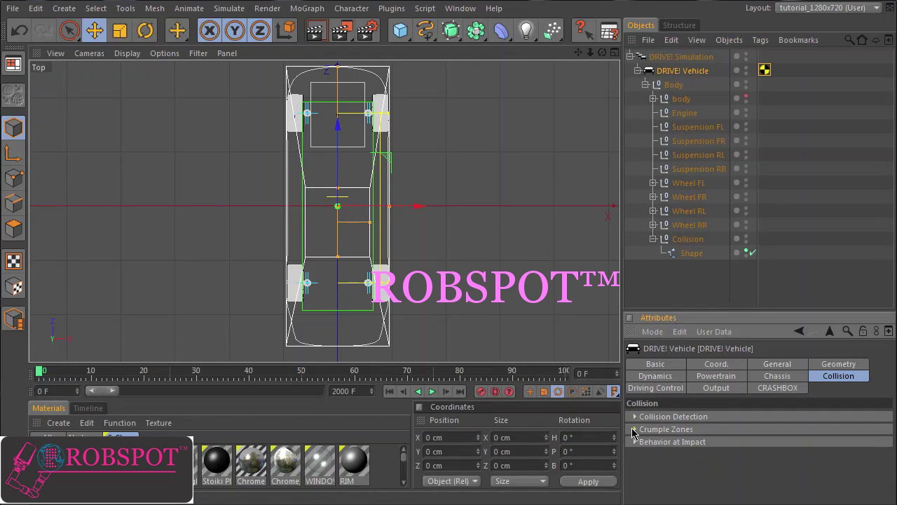
pyautogui.click(635, 430)
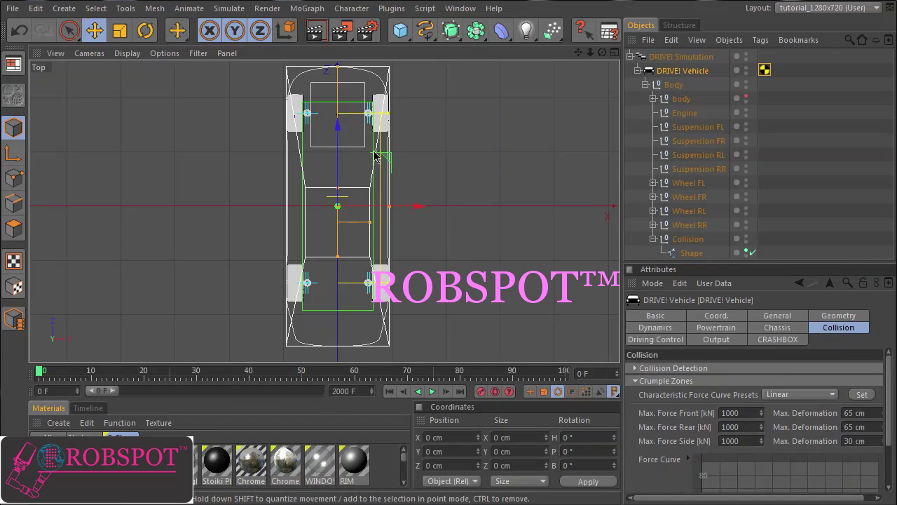
pyautogui.click(876, 414)
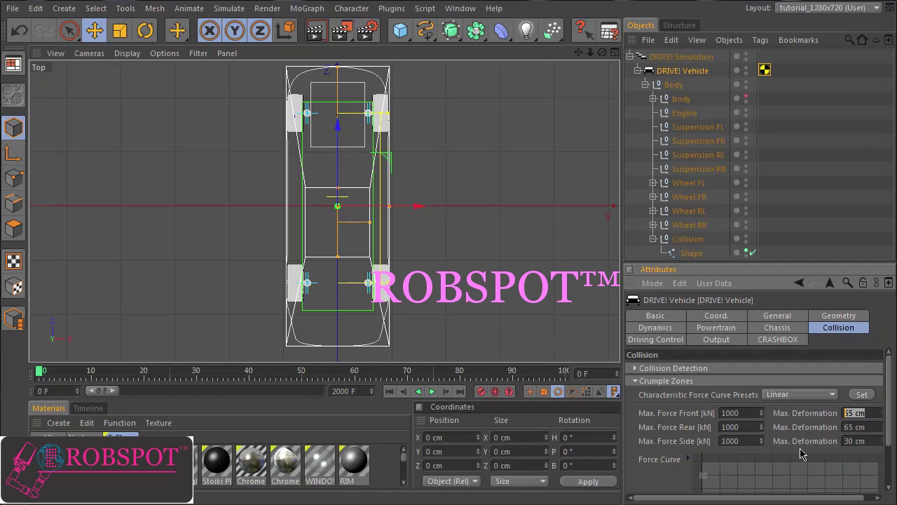
pyautogui.write('80')
pyautogui.press('Return')
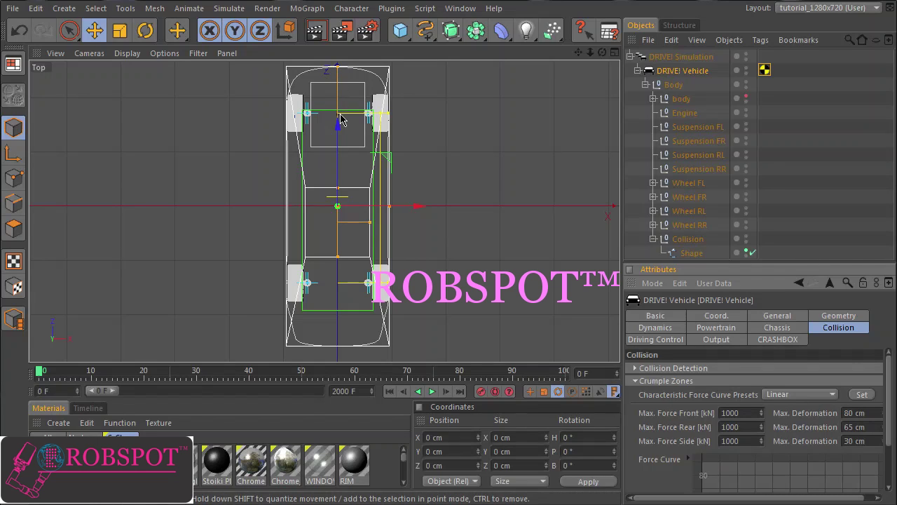
# Set the front crumple zone's maximum deformation back to 65 cm
pyautogui.doubleClick(857, 413)
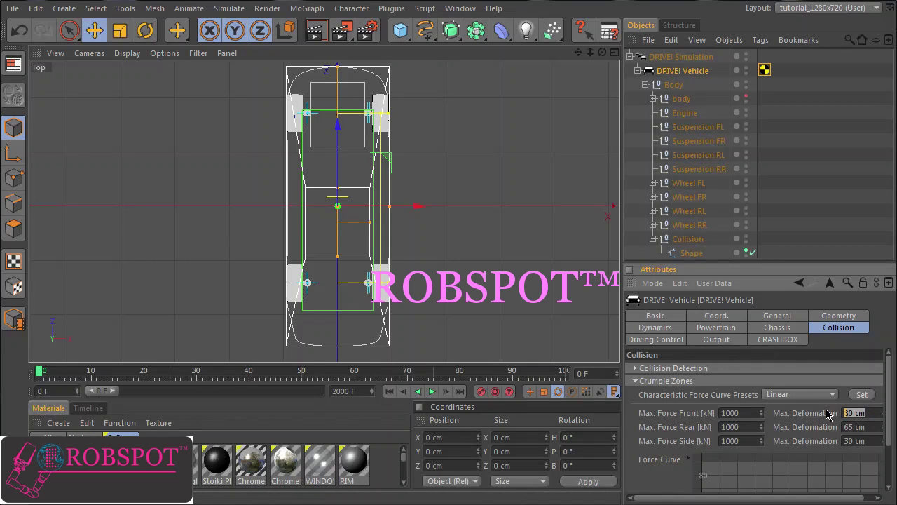
pyautogui.write('65')
pyautogui.press('Return')
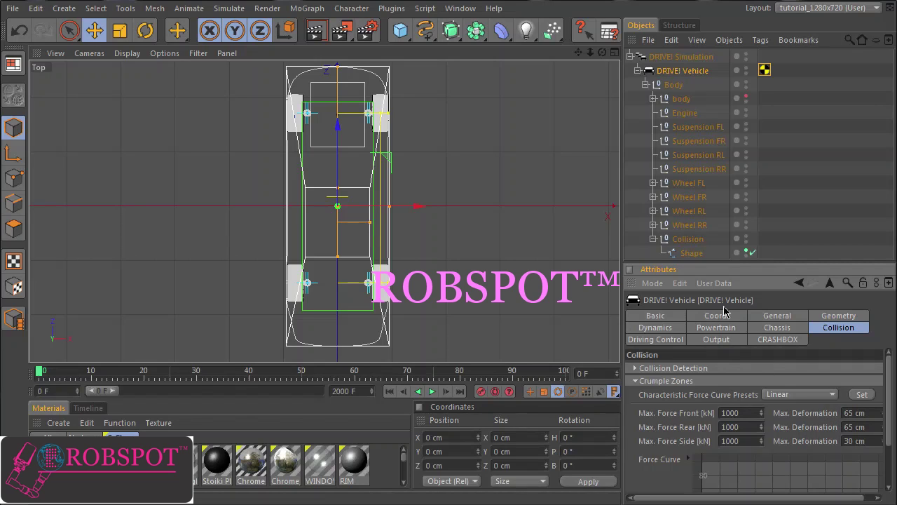
# Expand the crumple zone Force Curve and apply the Hyperbola characteristic force curve preset to it
pyautogui.moveTo(731, 266); pyautogui.dragTo(732, 168)
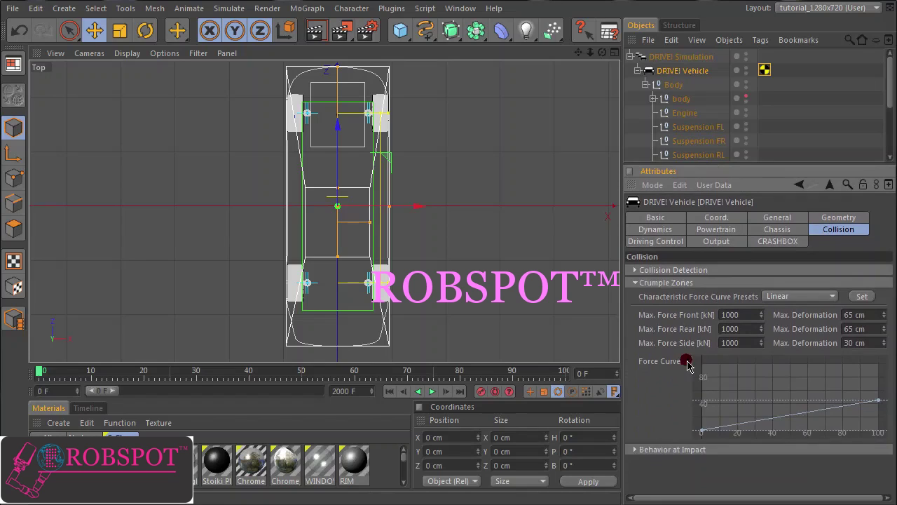
pyautogui.click(688, 361)
pyautogui.moveTo(761, 501); pyautogui.dragTo(834, 501)
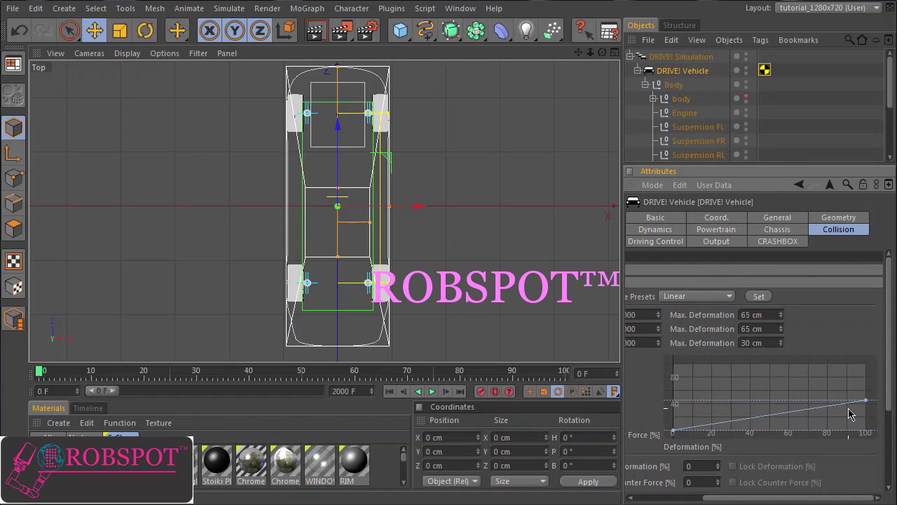
pyautogui.click(729, 298)
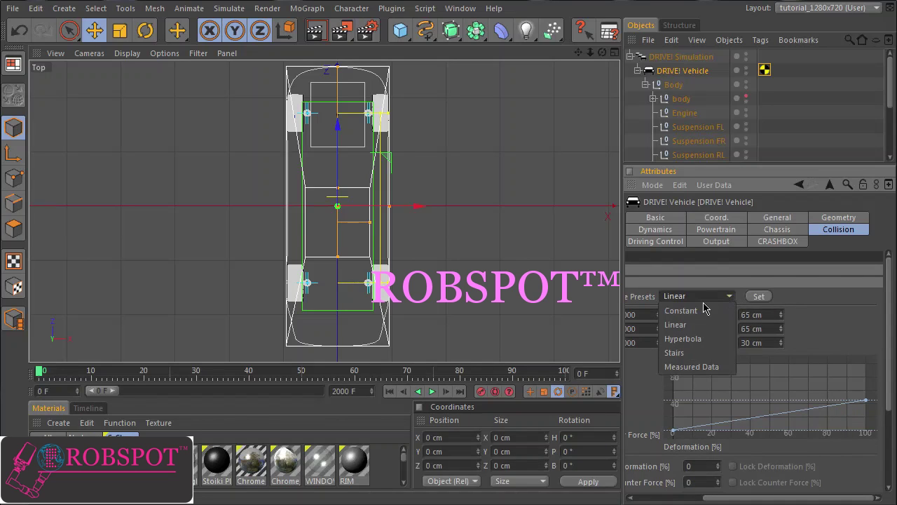
pyautogui.click(703, 339)
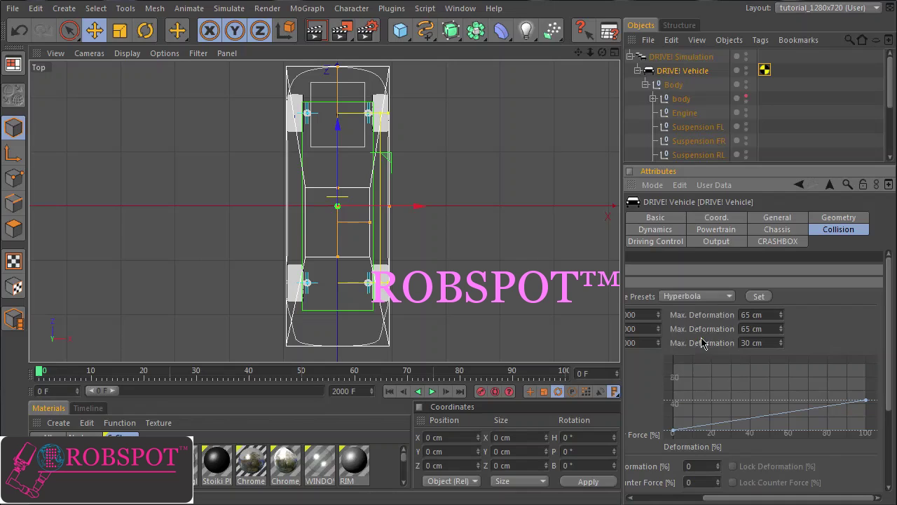
pyautogui.click(765, 296)
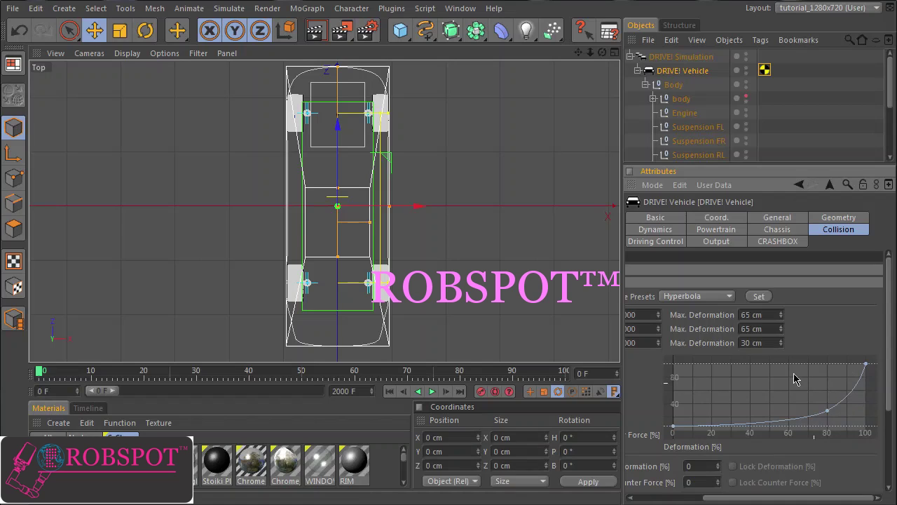
# Reapply the Linear characteristic force curve preset to the crumple zones
pyautogui.click(716, 297)
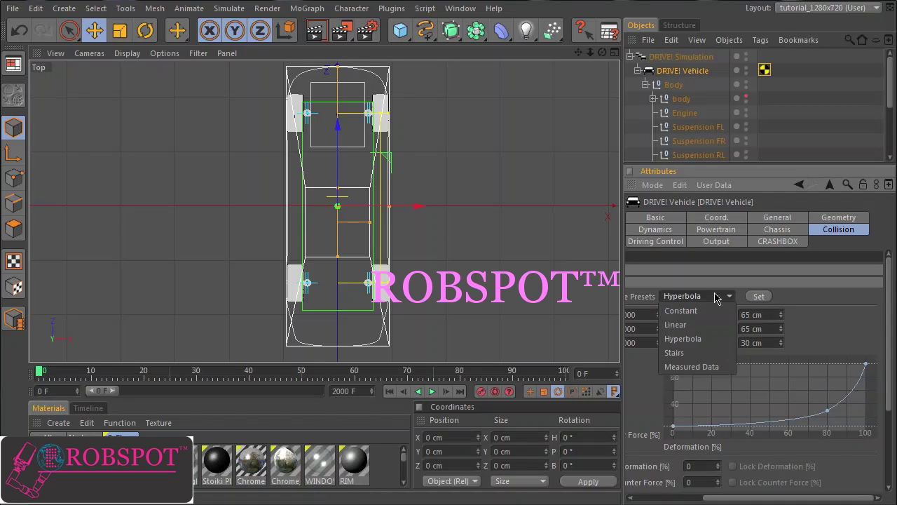
pyautogui.click(698, 326)
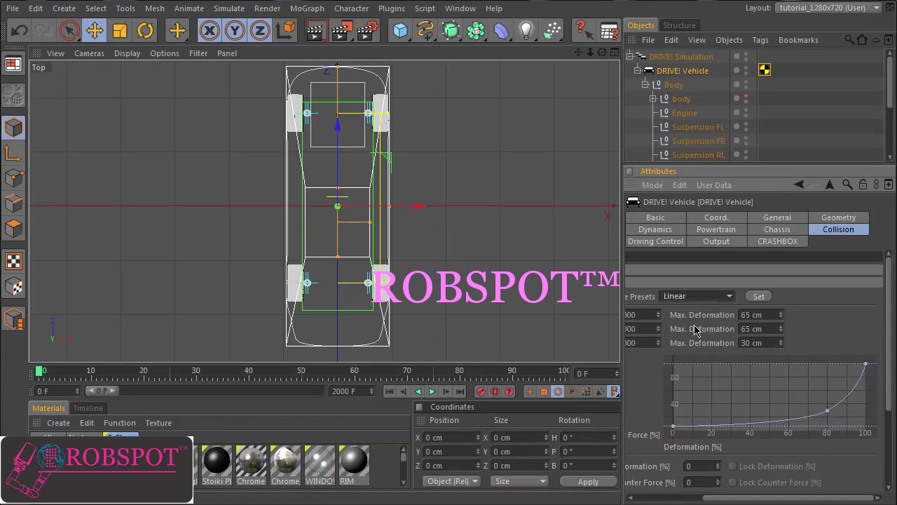
pyautogui.click(758, 295)
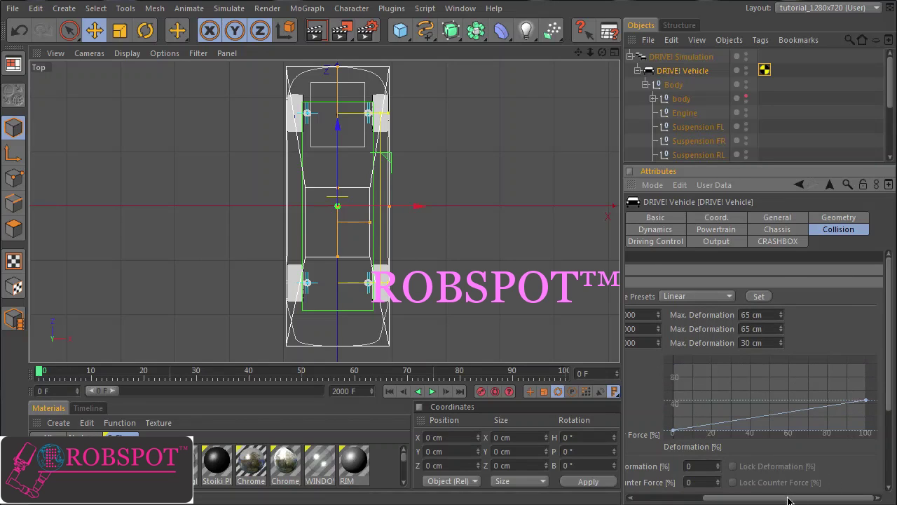
# Review the force curve's point settings and collapse the Crumple Zones group
pyautogui.moveTo(788, 497); pyautogui.dragTo(763, 497)
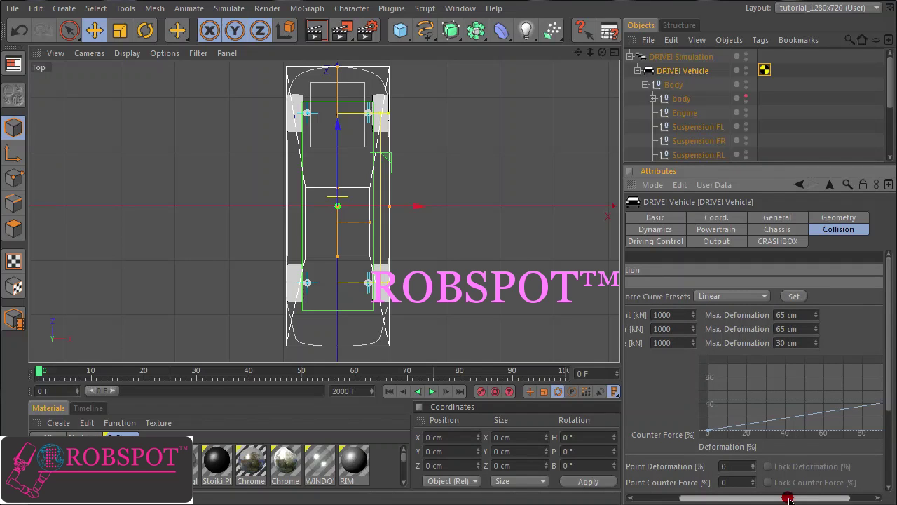
pyautogui.moveTo(790, 501); pyautogui.dragTo(775, 499)
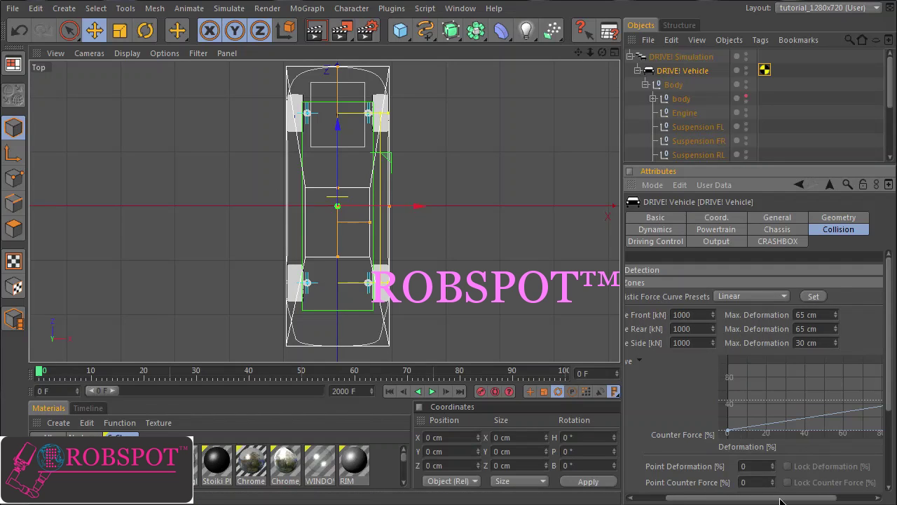
pyautogui.moveTo(781, 500); pyautogui.dragTo(749, 499)
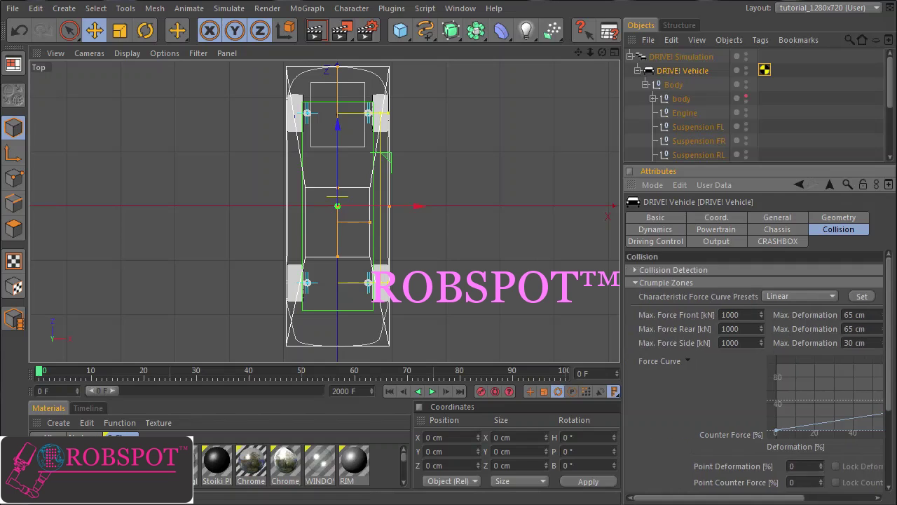
pyautogui.click(636, 283)
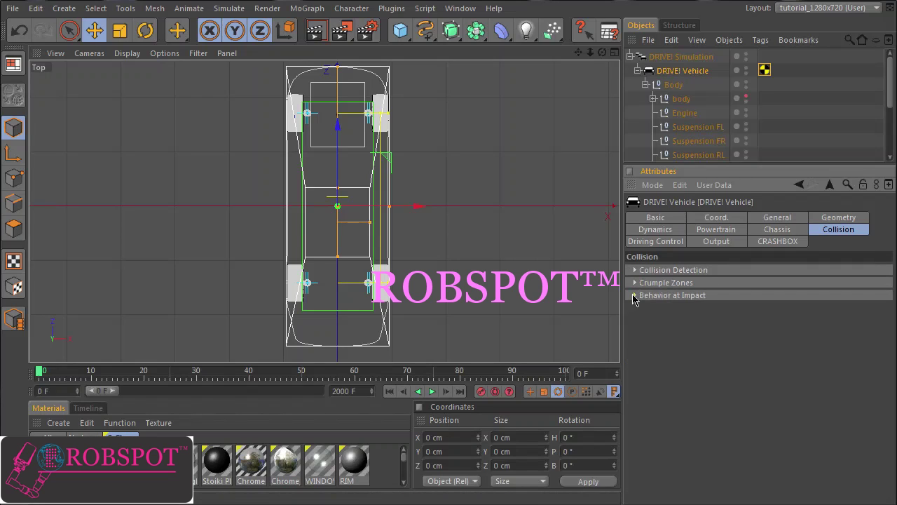
# In the vehicle's Behavior at Impact settings, try None for the front behavior and settle on Idle
pyautogui.click(635, 295)
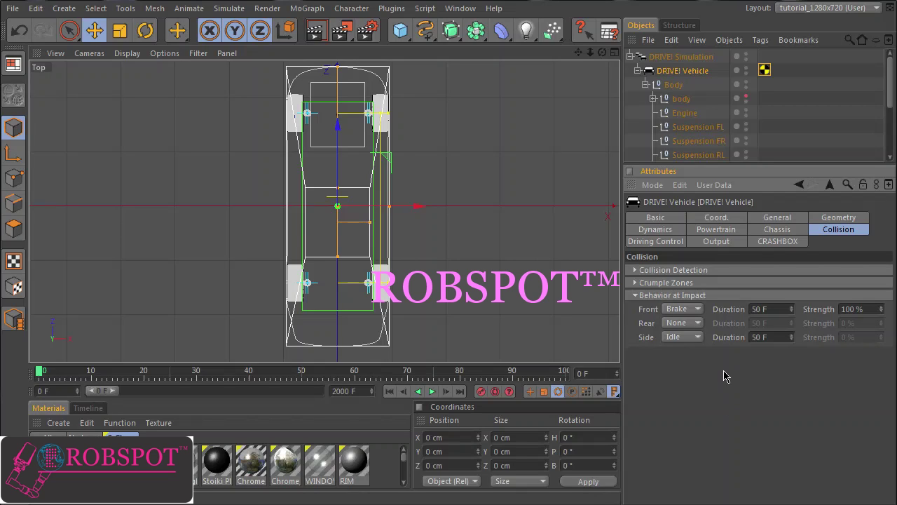
pyautogui.click(698, 309)
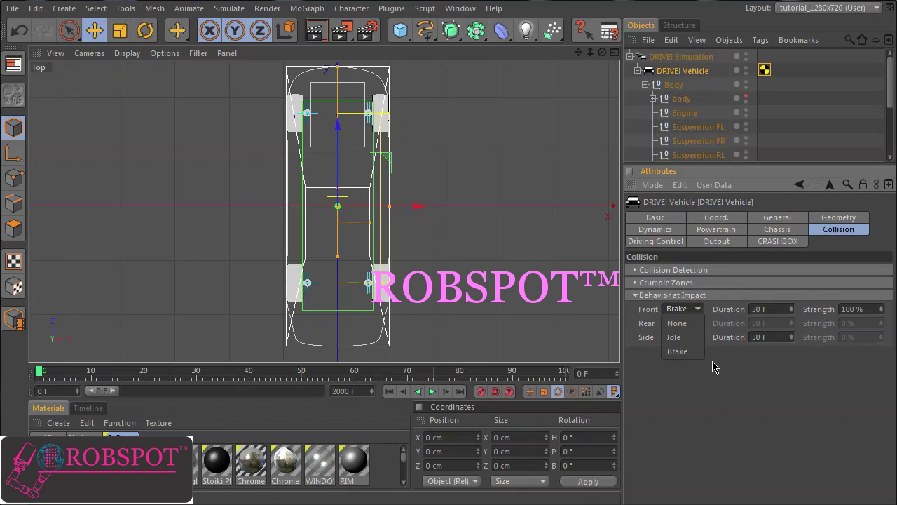
pyautogui.click(687, 323)
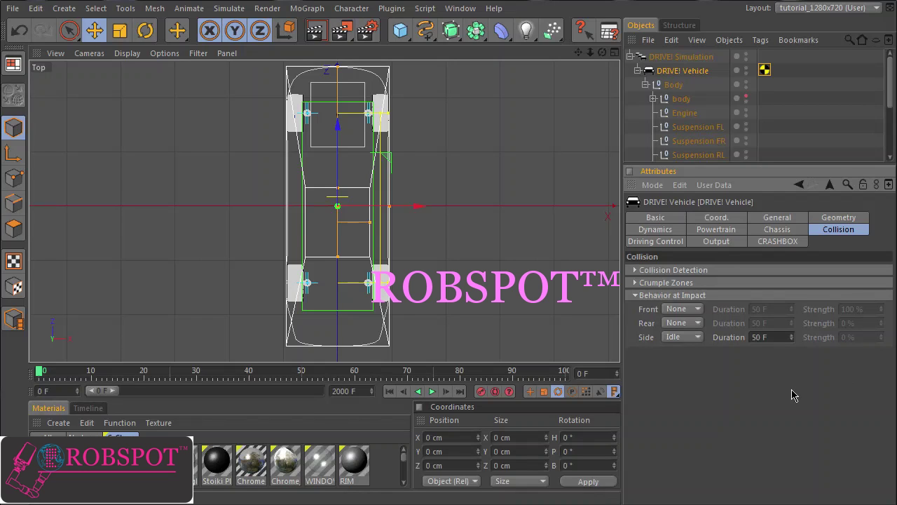
pyautogui.click(694, 311)
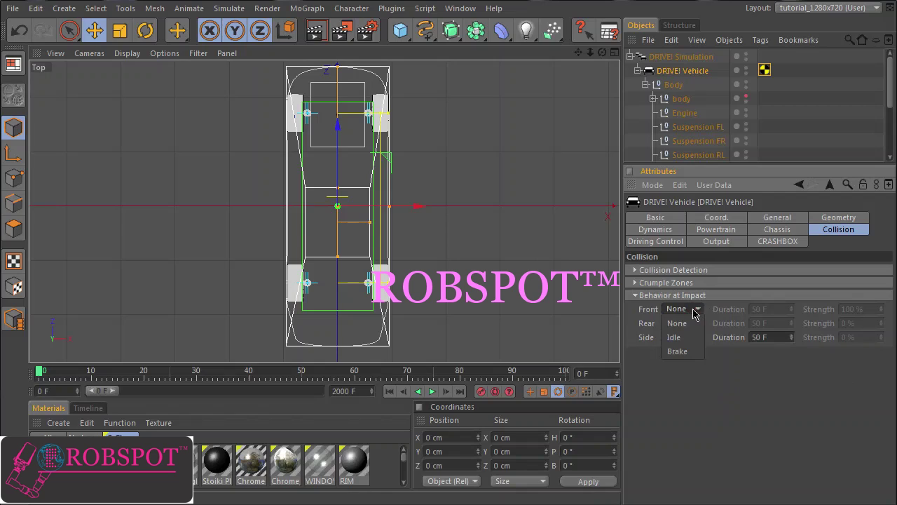
pyautogui.click(674, 337)
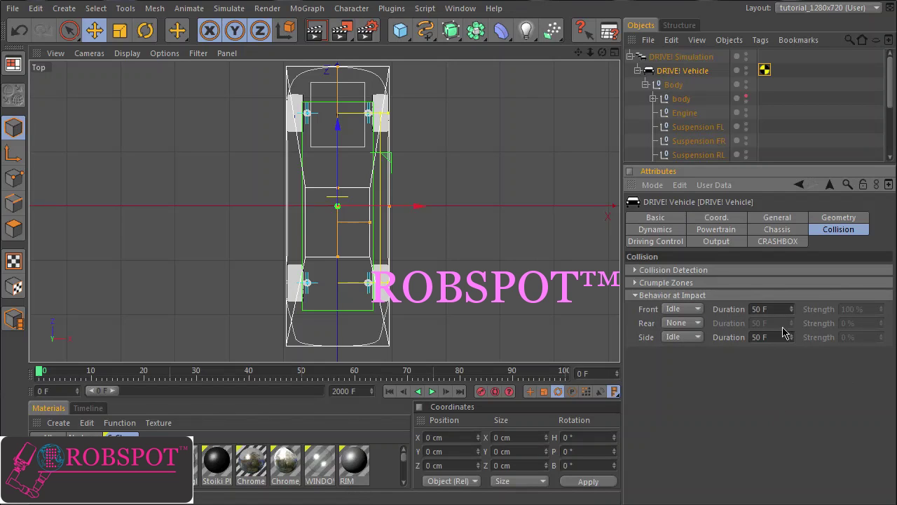
# Set the front Idle duration to 10 frames and collapse the Behavior at Impact group
pyautogui.doubleClick(761, 310)
pyautogui.write('10')
pyautogui.click(636, 298)
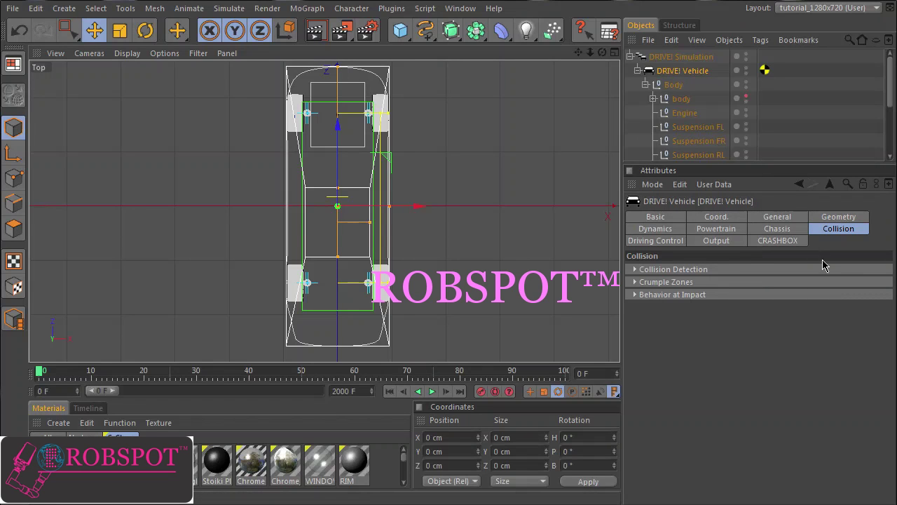
# Create a route object group in the vehicle's Driving Control settings and add a route speed point of 100 kph
pyautogui.click(655, 241)
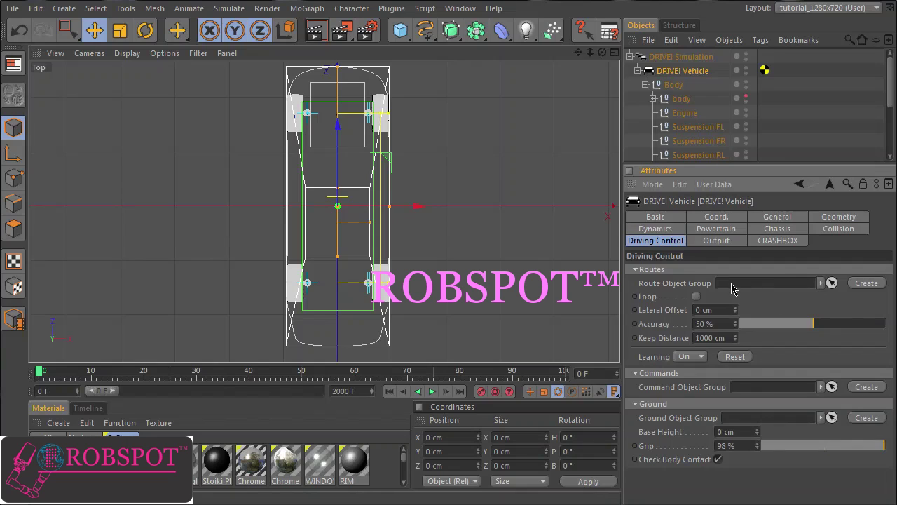
pyautogui.click(867, 283)
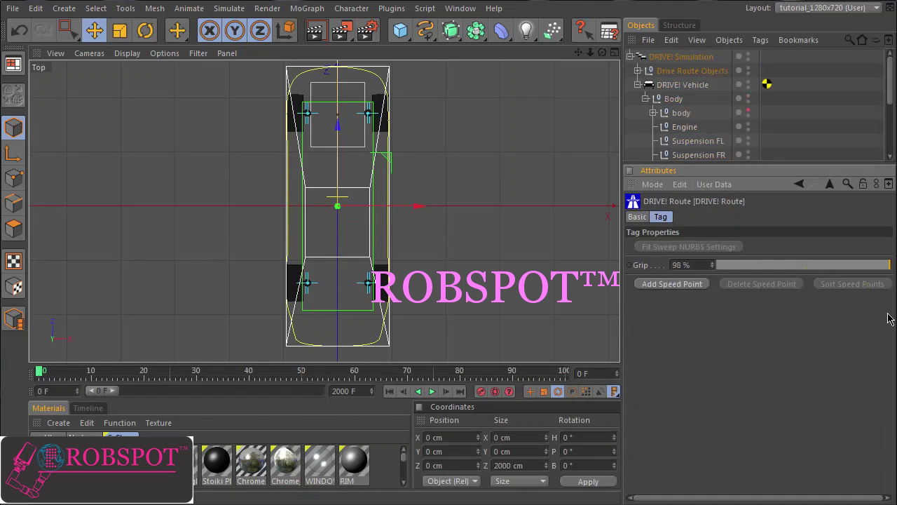
pyautogui.click(656, 284)
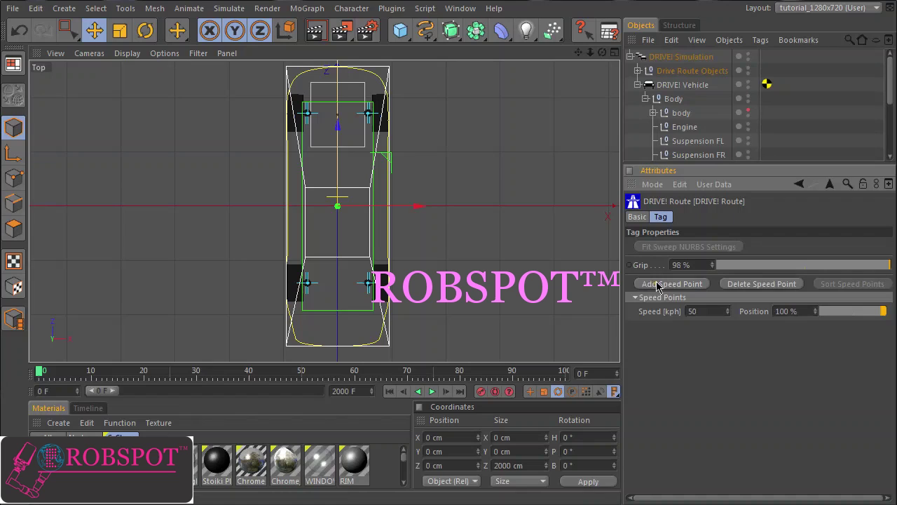
pyautogui.click(698, 313)
pyautogui.write('100')
# Set the DRIVE! Route's grip to 70 %
pyautogui.click(701, 265)
pyautogui.write('70')
pyautogui.press('Return')
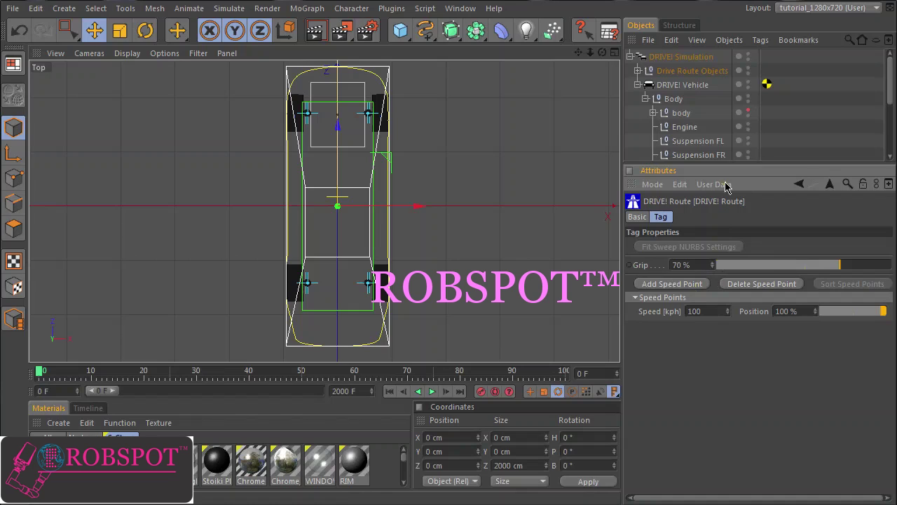
# Lengthen the route by setting its end point's Z position to 5000 cm in point mode
pyautogui.moveTo(719, 166); pyautogui.dragTo(732, 302)
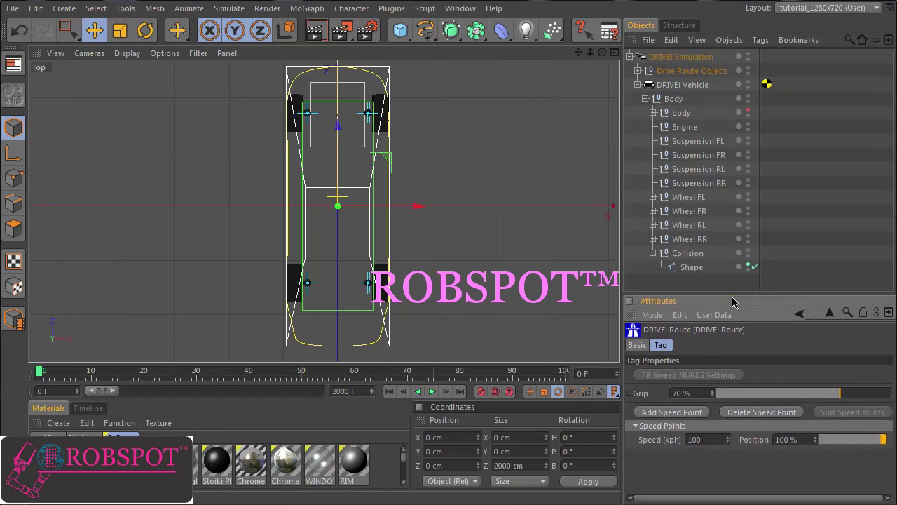
pyautogui.moveTo(591, 53)
pyautogui.mouseDown()
pyautogui.moveTo(593, 154)
pyautogui.moveTo(620, 368)
pyautogui.mouseUp()
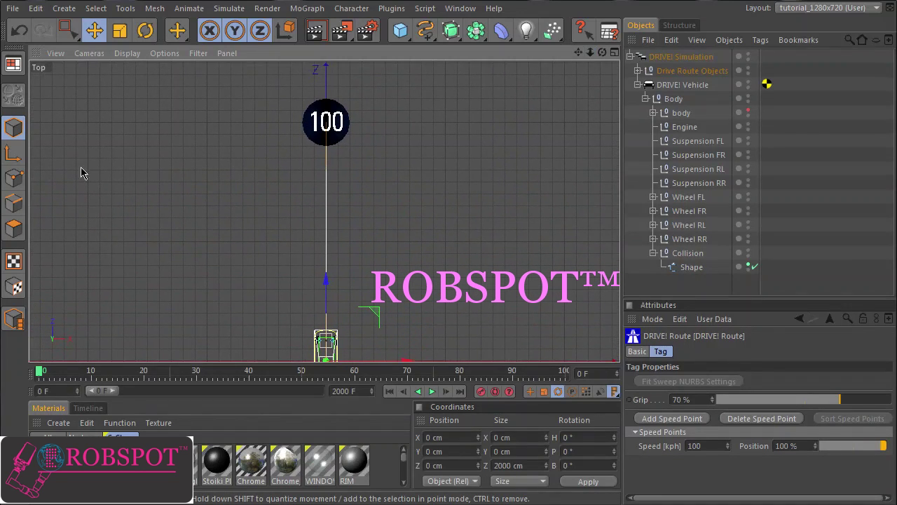
pyautogui.click(16, 179)
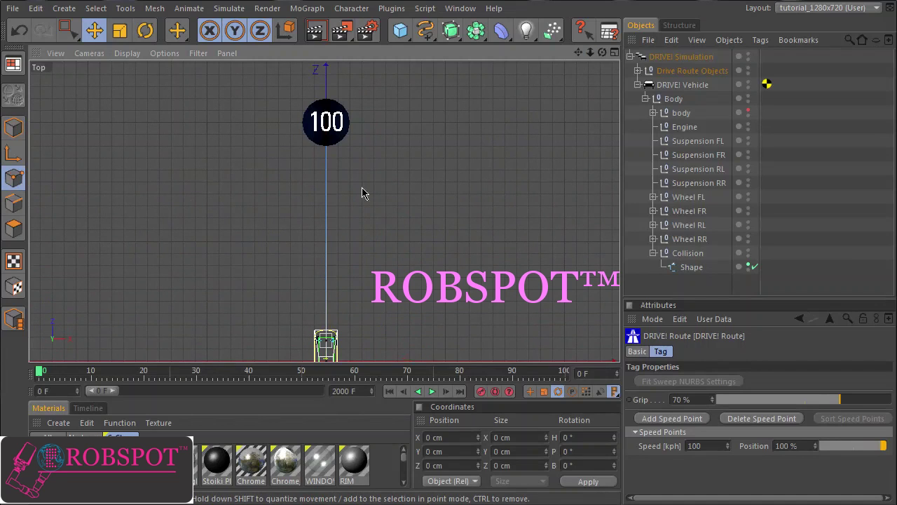
pyautogui.click(327, 123)
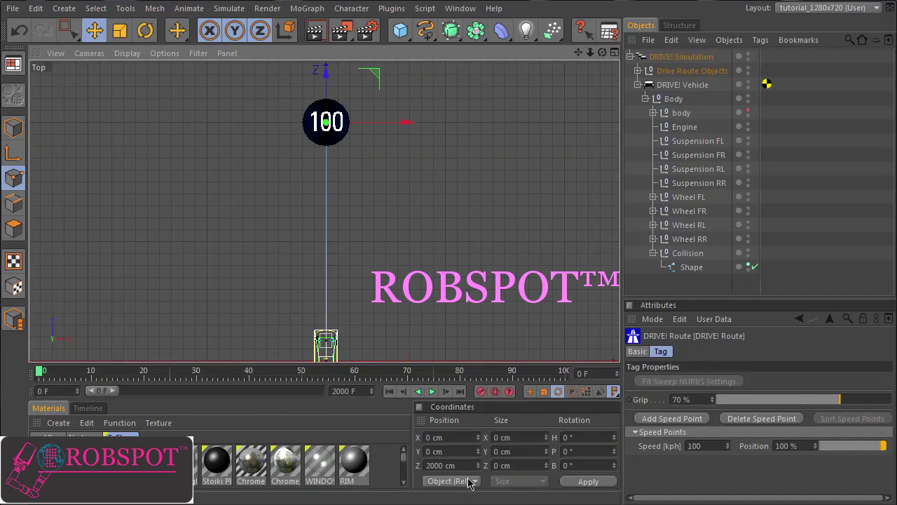
pyautogui.click(424, 466)
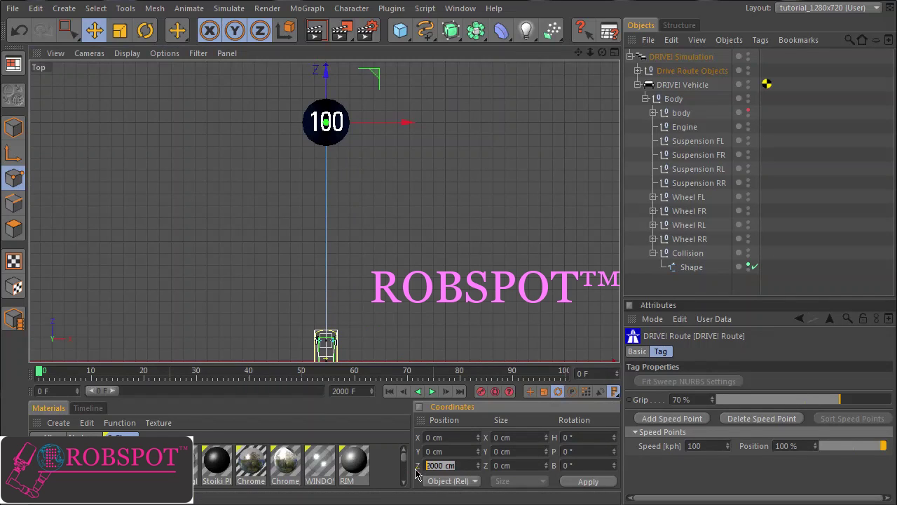
pyautogui.write('5000')
pyautogui.press('Return')
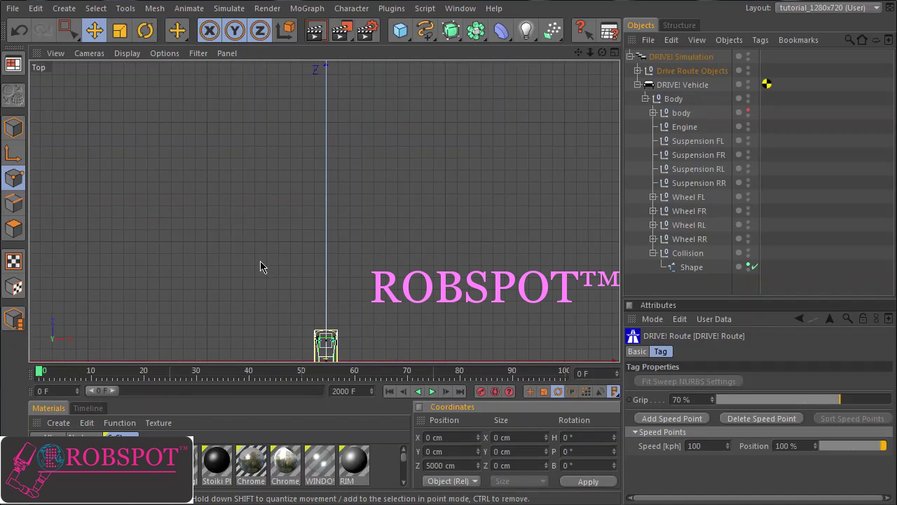
pyautogui.moveTo(590, 54); pyautogui.dragTo(620, 362)
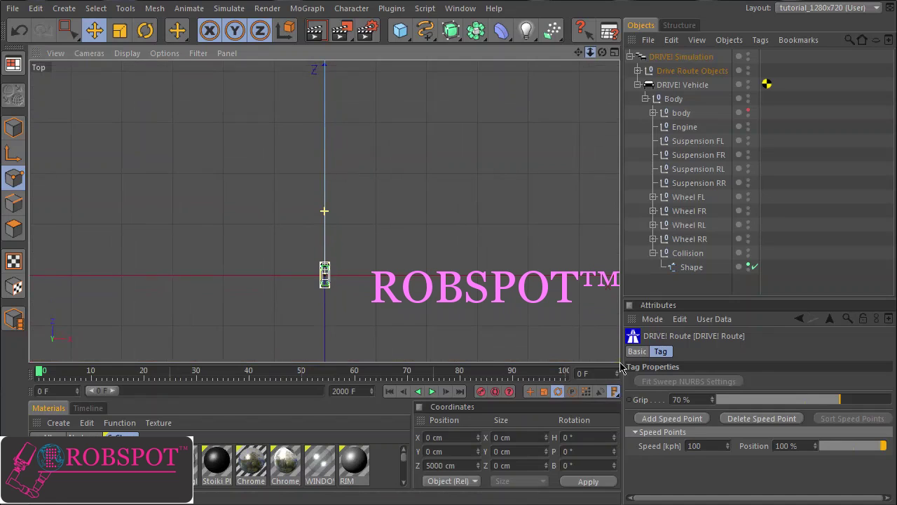
pyautogui.moveTo(579, 54); pyautogui.dragTo(619, 364)
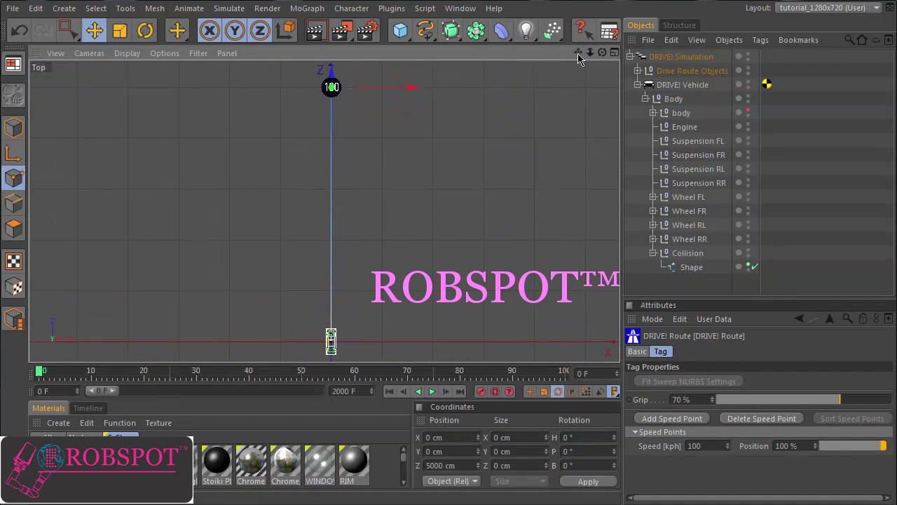
# Collapse the vehicle hierarchy and create a collision box of 100 x 90 x 66 cm from the DRIVE! Simulation object
pyautogui.click(638, 85)
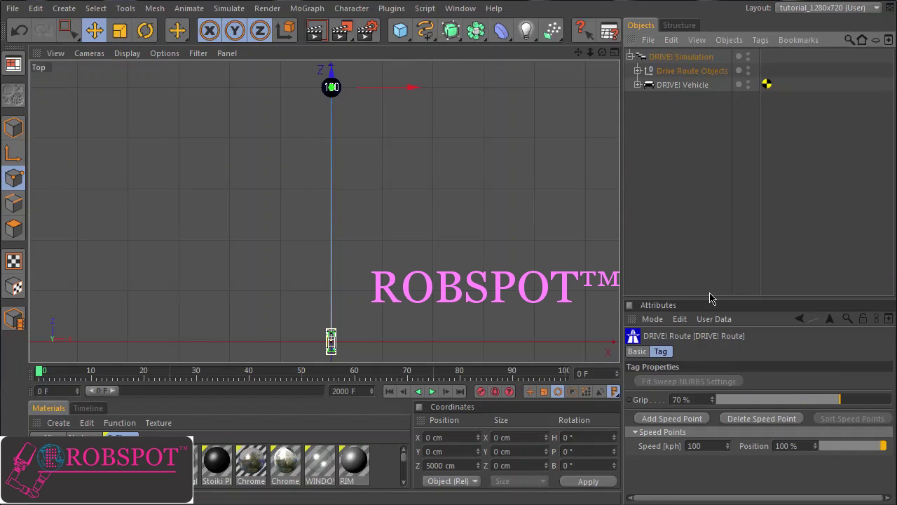
pyautogui.moveTo(710, 300); pyautogui.dragTo(716, 234)
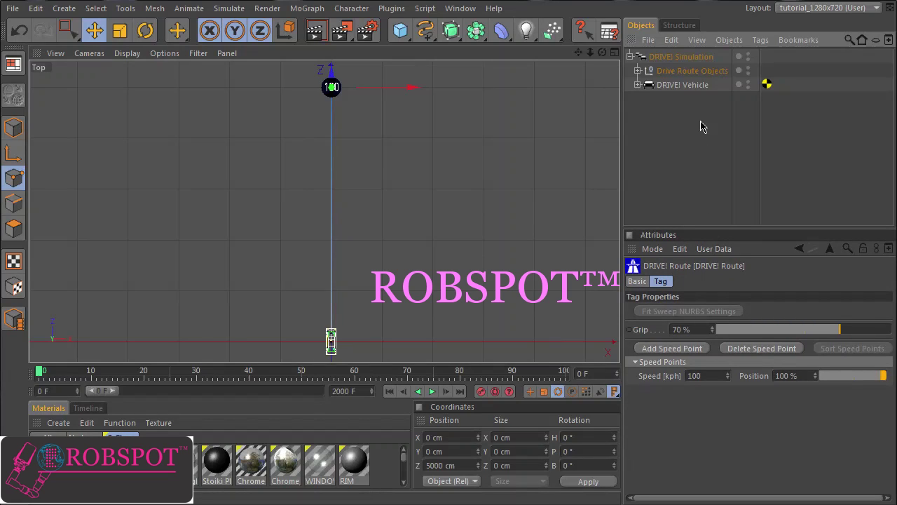
pyautogui.click(690, 58)
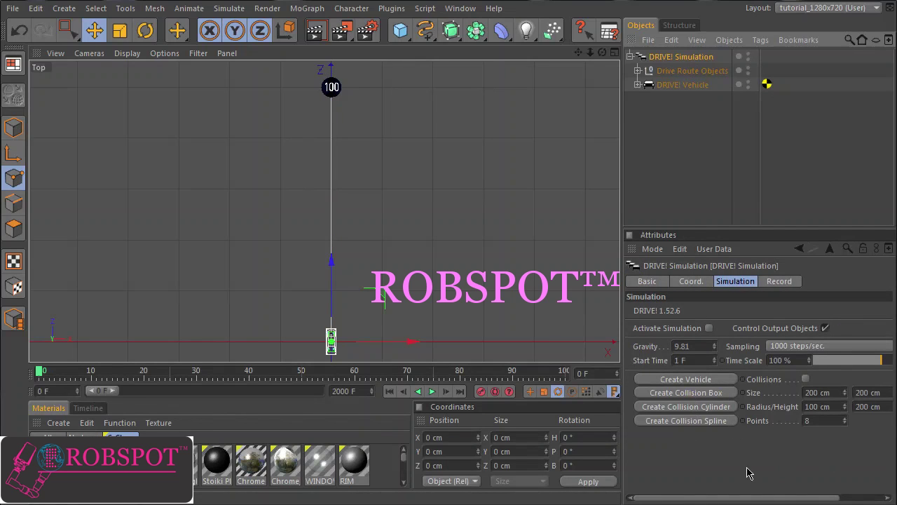
pyautogui.moveTo(767, 497); pyautogui.dragTo(776, 497)
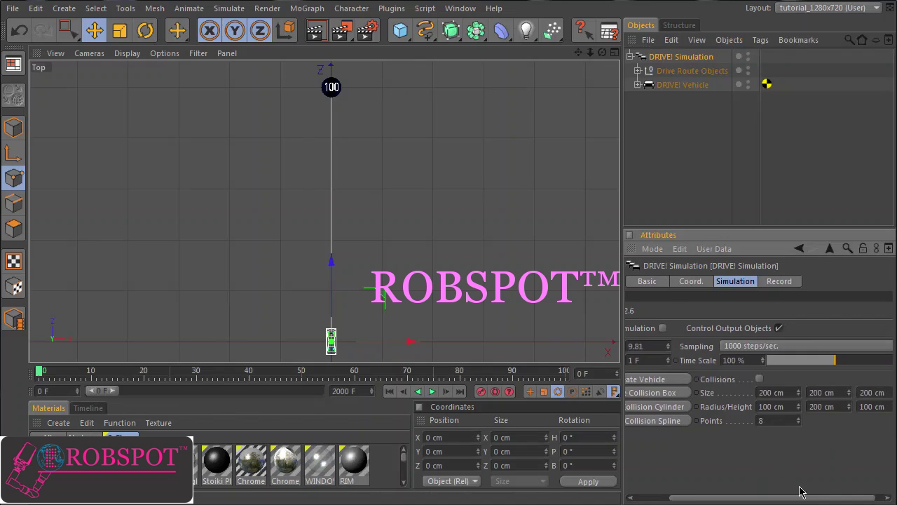
pyautogui.click(789, 393)
pyautogui.write('100')
pyautogui.click(833, 393)
pyautogui.write('90')
pyautogui.press('Tab')
pyautogui.write('6')
pyautogui.click(678, 394)
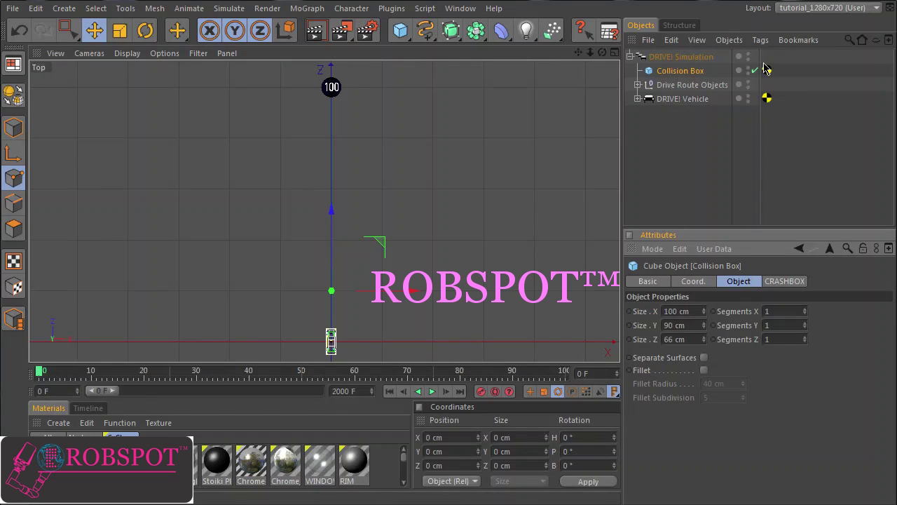
# Examine the General and Output settings of the Collision Box's CRASHBOX tag
pyautogui.click(768, 71)
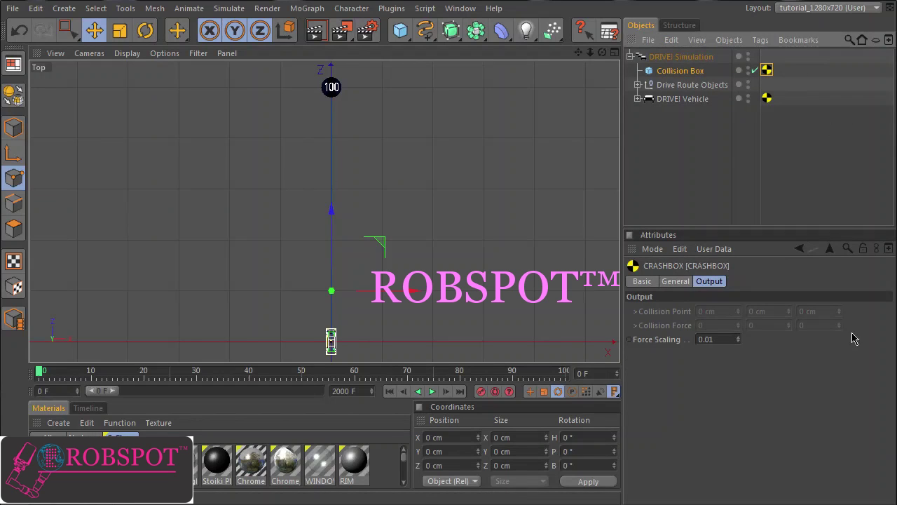
pyautogui.click(679, 283)
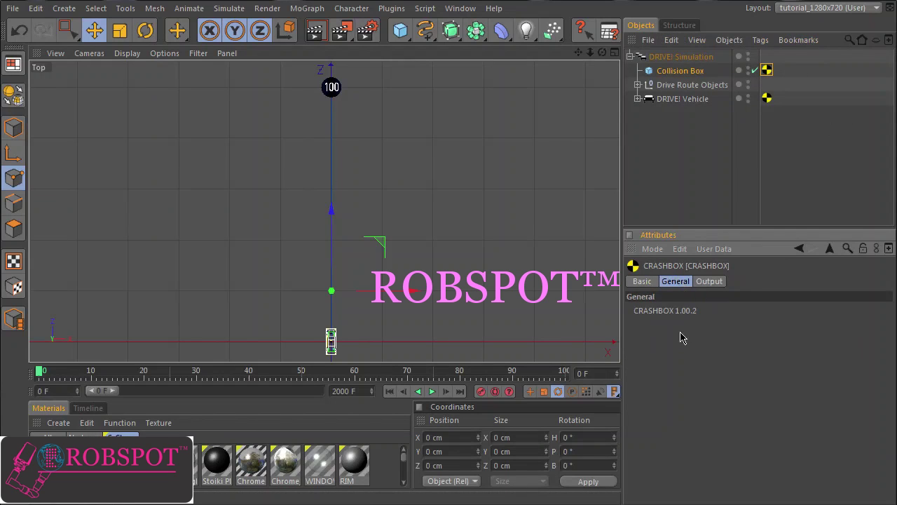
pyautogui.click(711, 283)
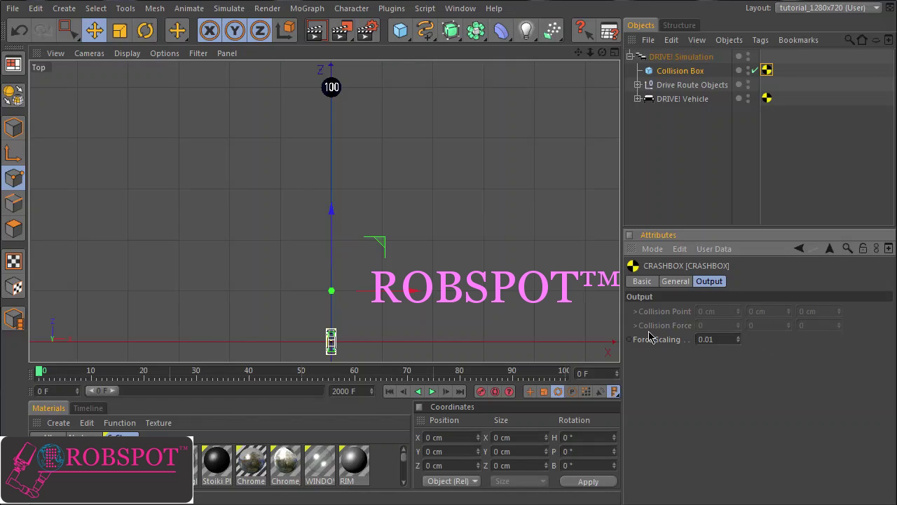
# Move the Collision Box along the route to about Z 2293 cm and offset it sideways to about X -50 cm
pyautogui.moveTo(332, 213); pyautogui.dragTo(335, 77)
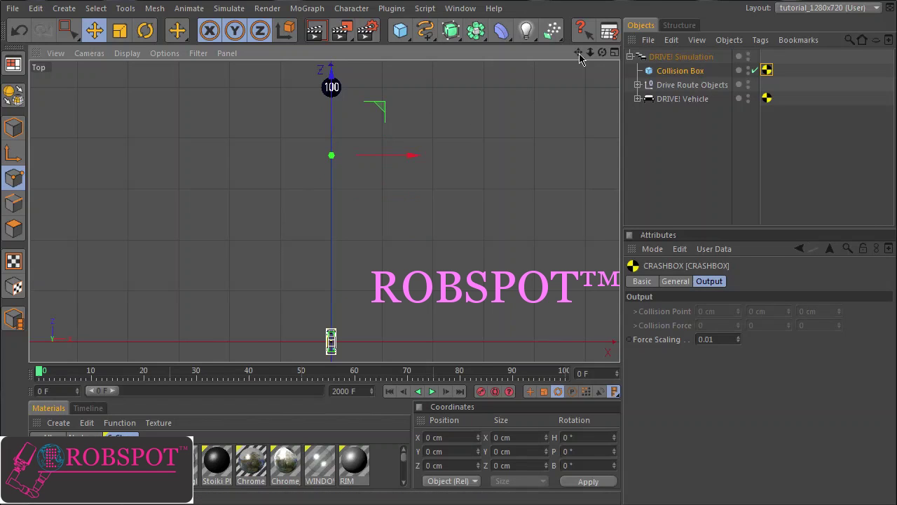
pyautogui.moveTo(591, 54); pyautogui.dragTo(619, 363)
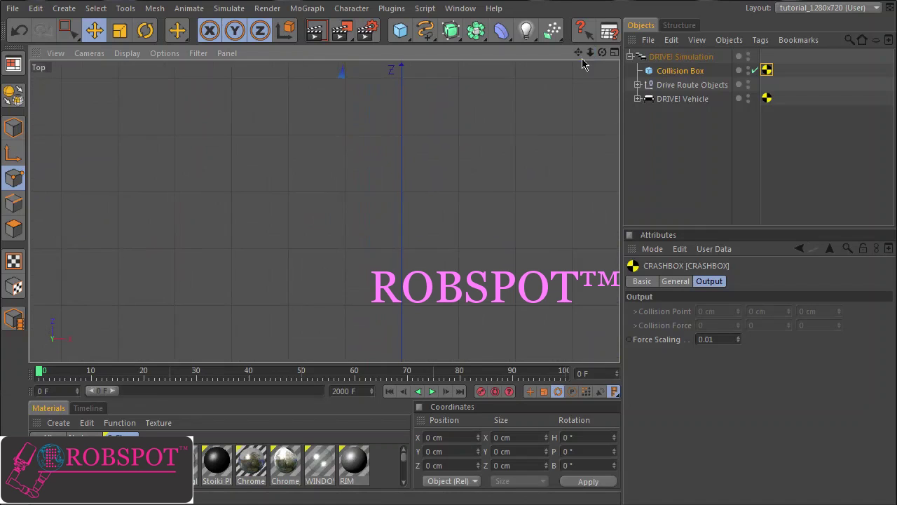
pyautogui.moveTo(578, 52); pyautogui.dragTo(620, 363)
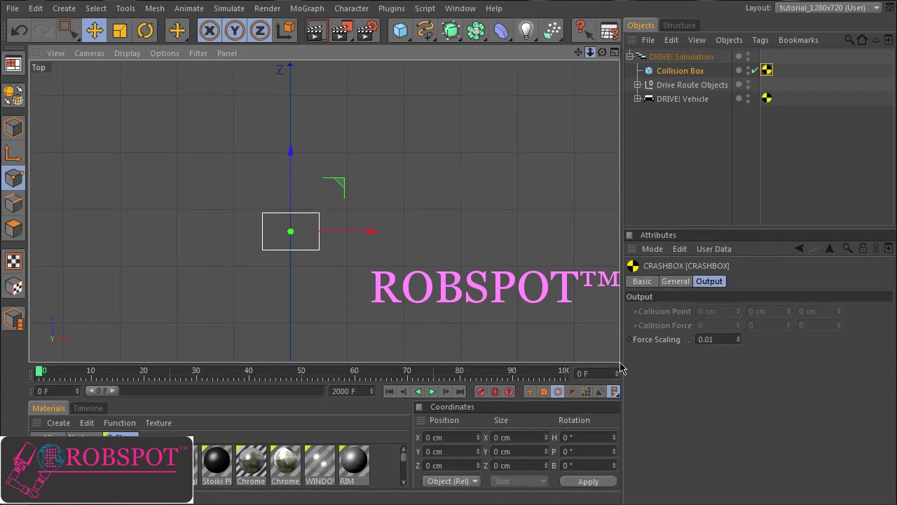
pyautogui.scroll(4, 323, 211)
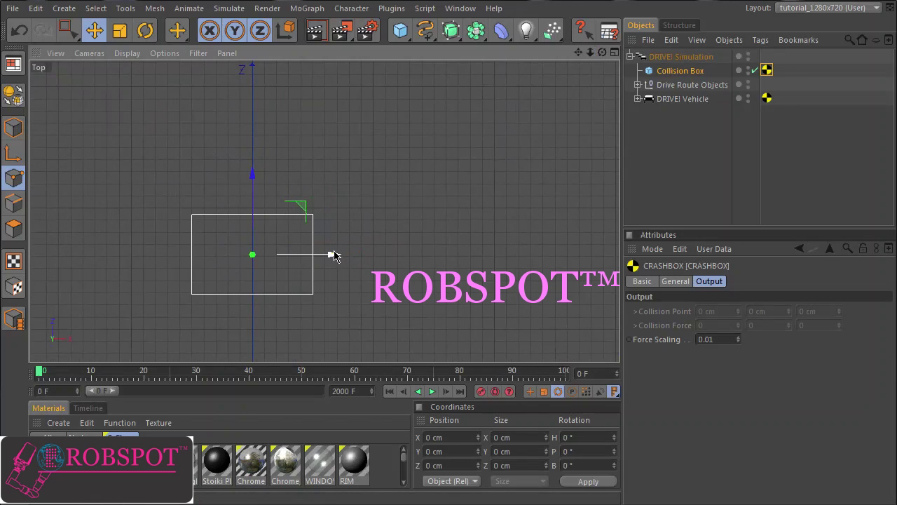
pyautogui.moveTo(332, 254); pyautogui.dragTo(273, 258)
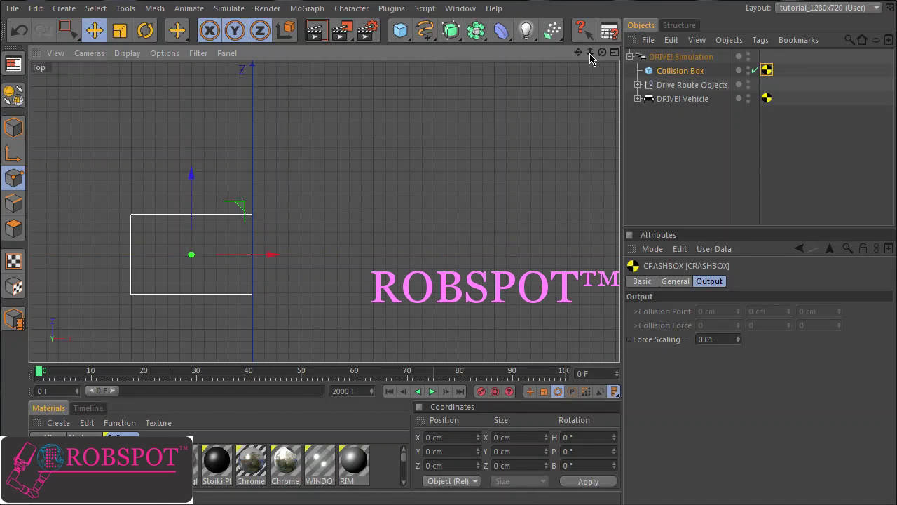
# Deselect the Collision Box and run the crash simulation past the impact, stopping it at about frame 122
pyautogui.moveTo(589, 53); pyautogui.dragTo(620, 365)
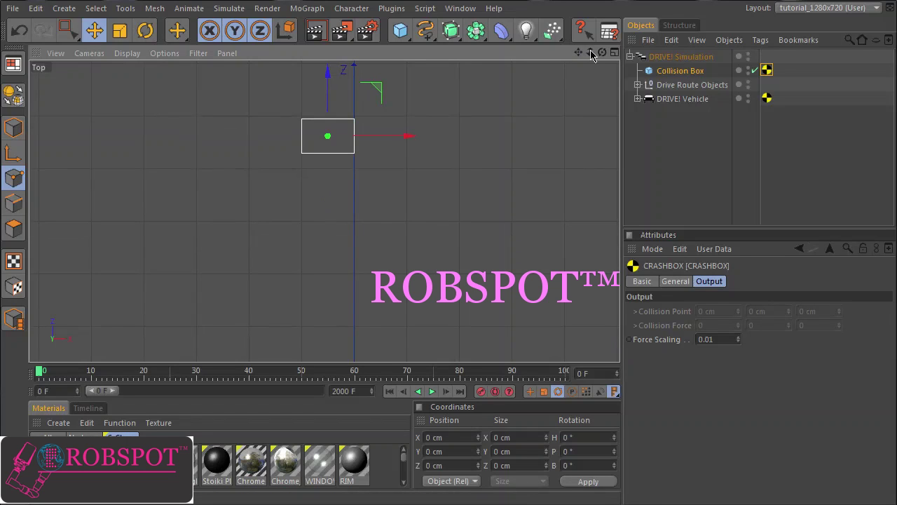
pyautogui.moveTo(591, 54); pyautogui.dragTo(620, 362)
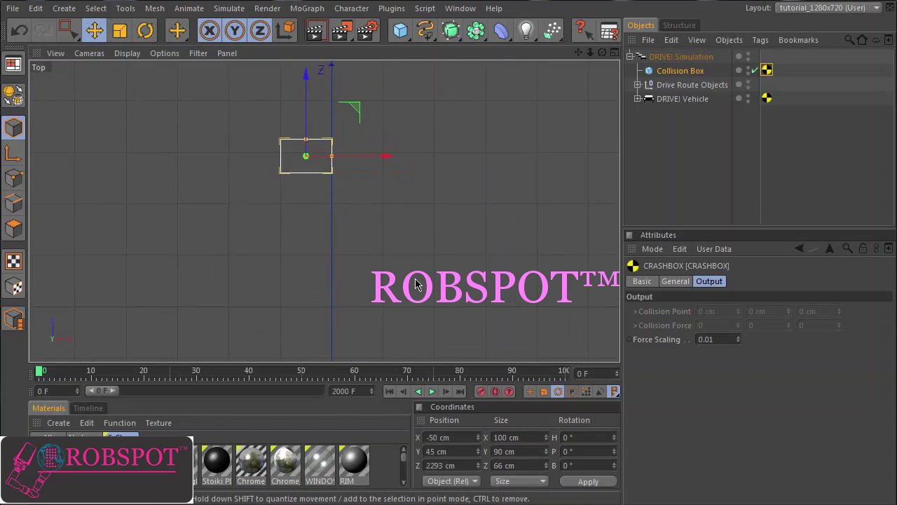
pyautogui.click(416, 284)
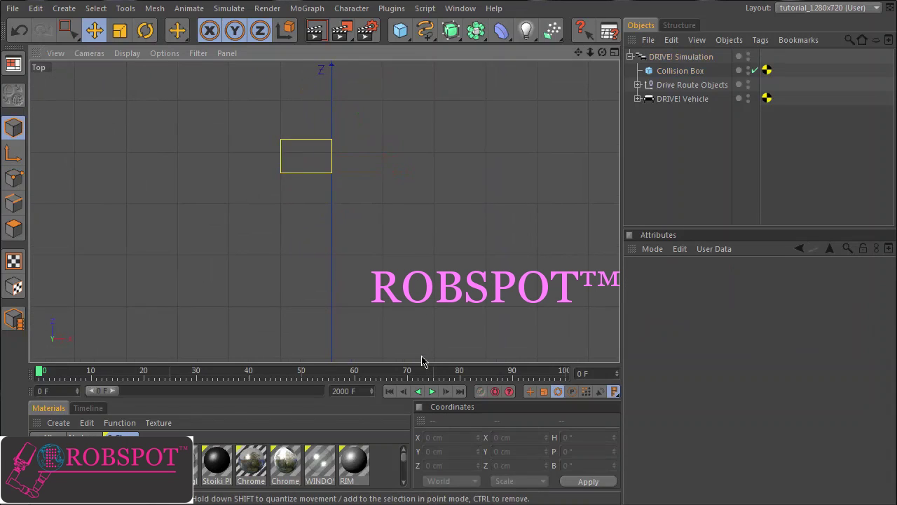
pyautogui.click(432, 391)
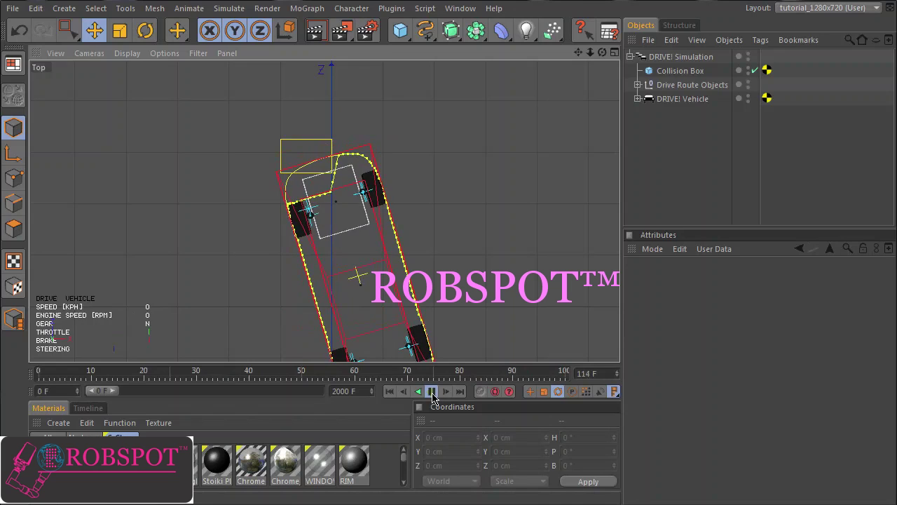
pyautogui.click(432, 392)
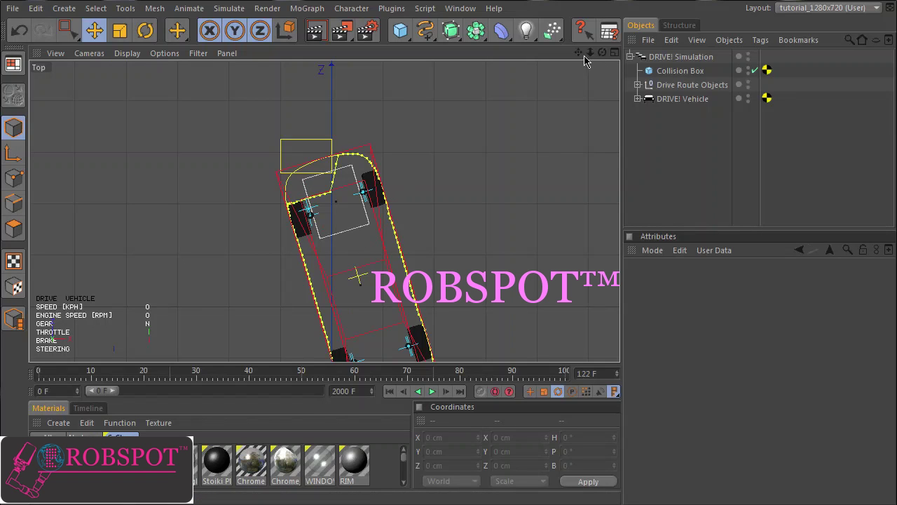
# Inspect the deformed front end, expand the DRIVE! Vehicle hierarchy and make its detailed body object visible in the viewport
pyautogui.moveTo(590, 53); pyautogui.dragTo(619, 363)
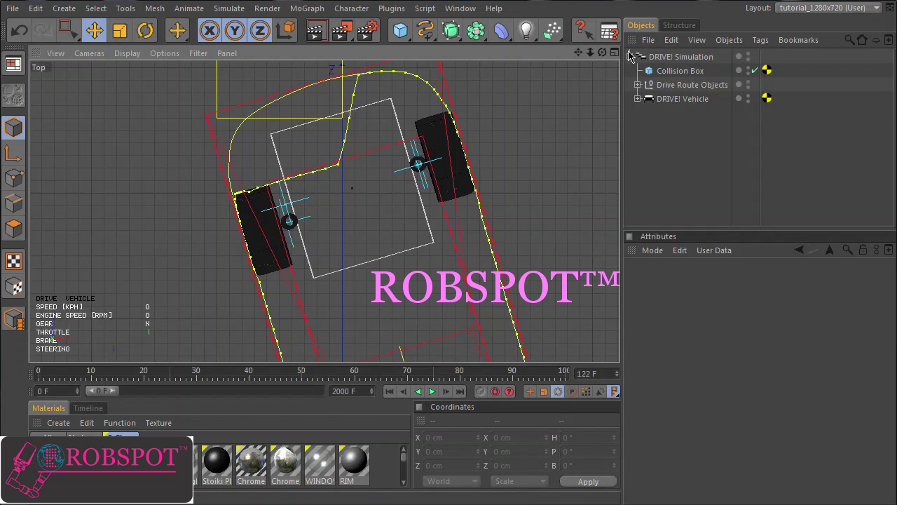
pyautogui.scroll(-3, 619, 364)
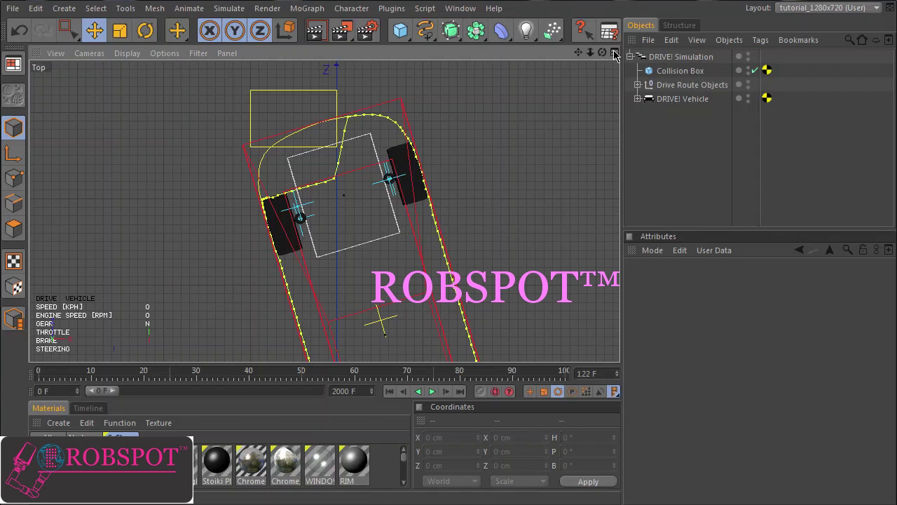
pyautogui.click(638, 98)
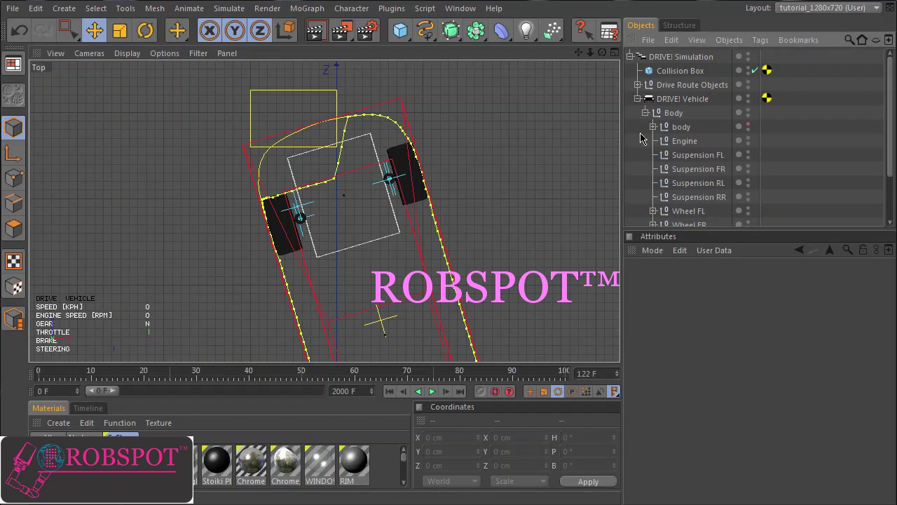
pyautogui.click(748, 125)
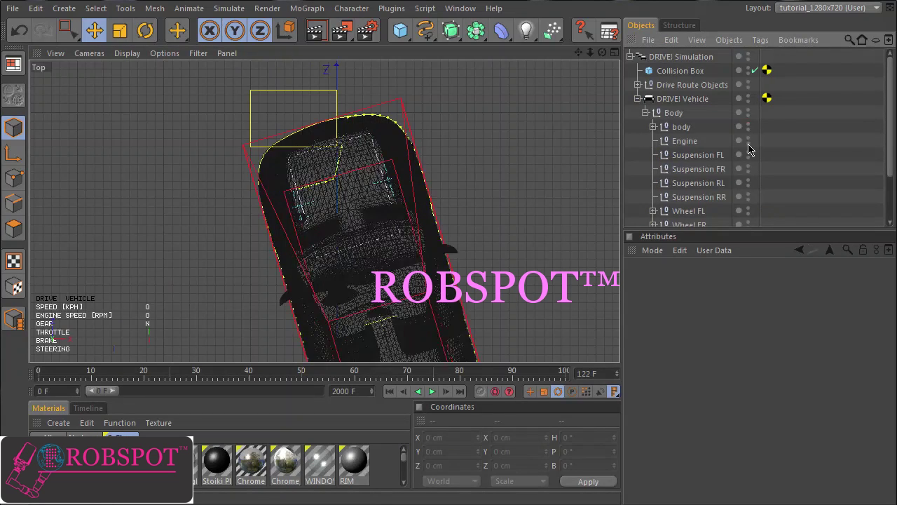